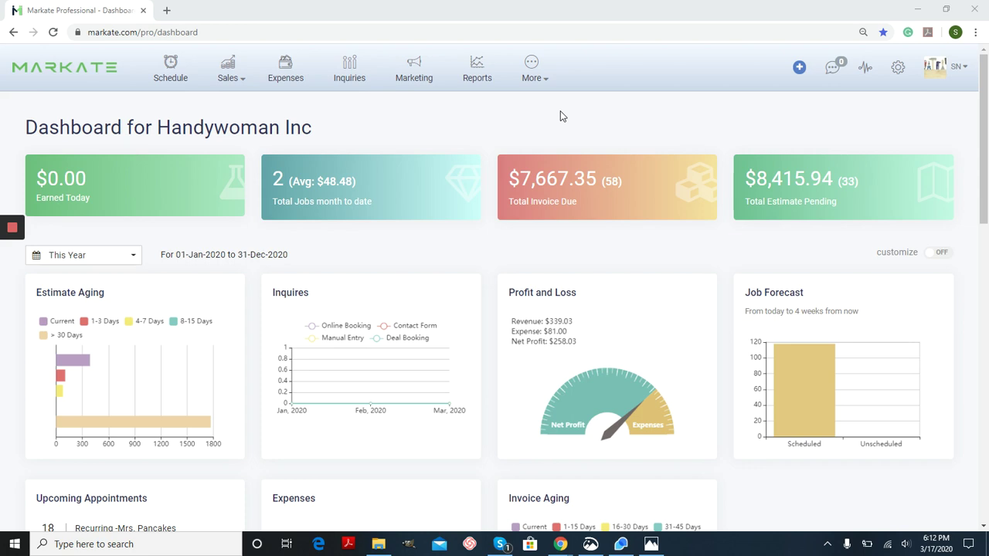
Open the Proposal Kit, look over the existing proposals, and return to the template list
mouse_move(222, 80)
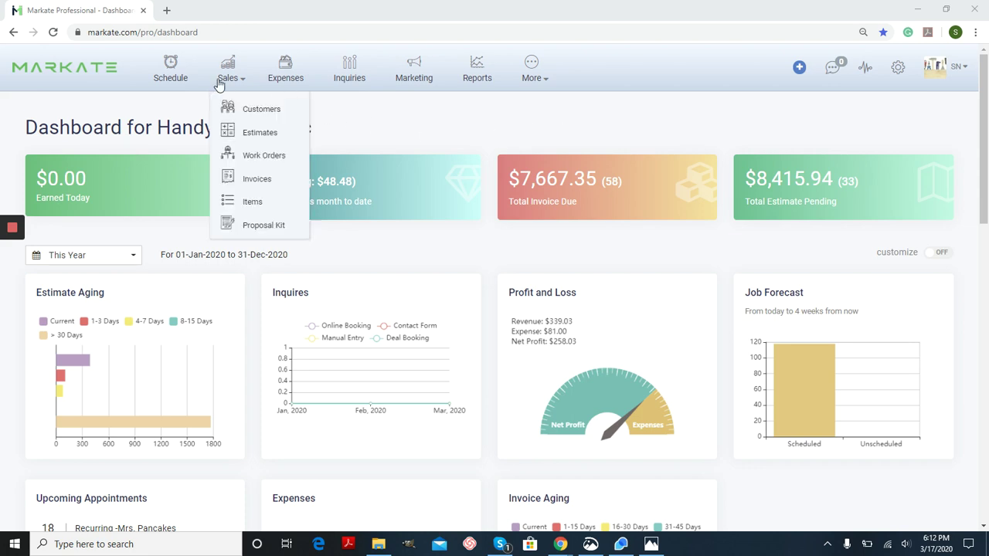
left_click(256, 229)
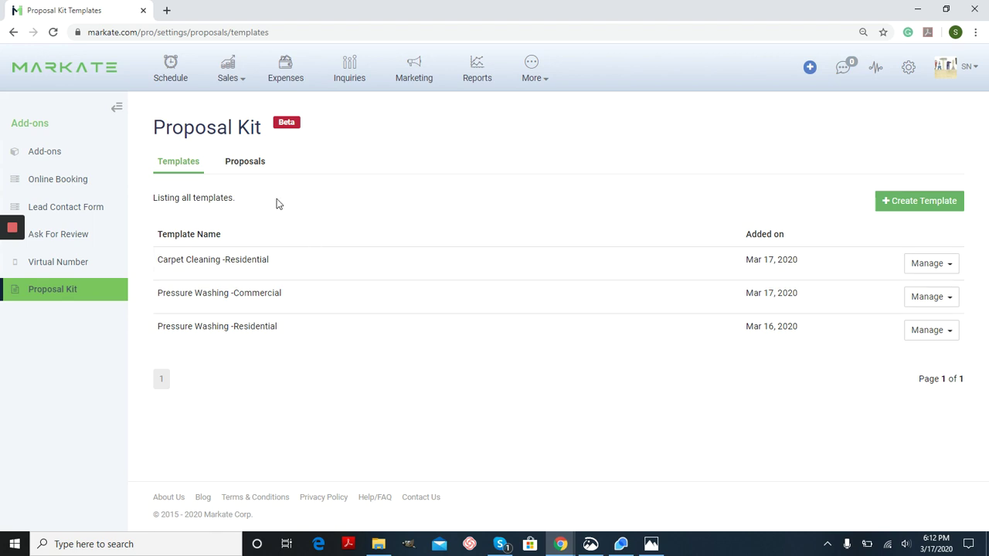
left_click(243, 167)
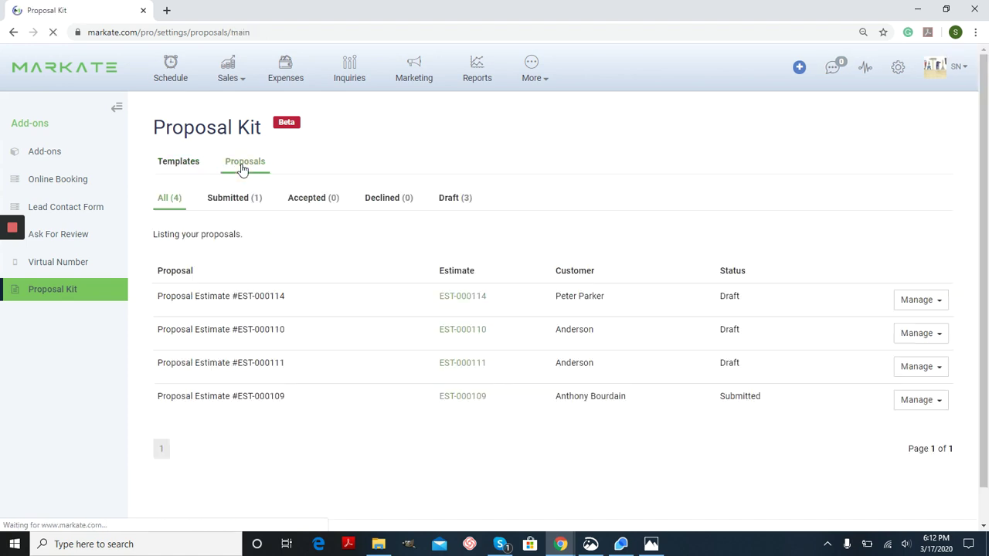
left_click(932, 305)
left_click(678, 173)
left_click(192, 172)
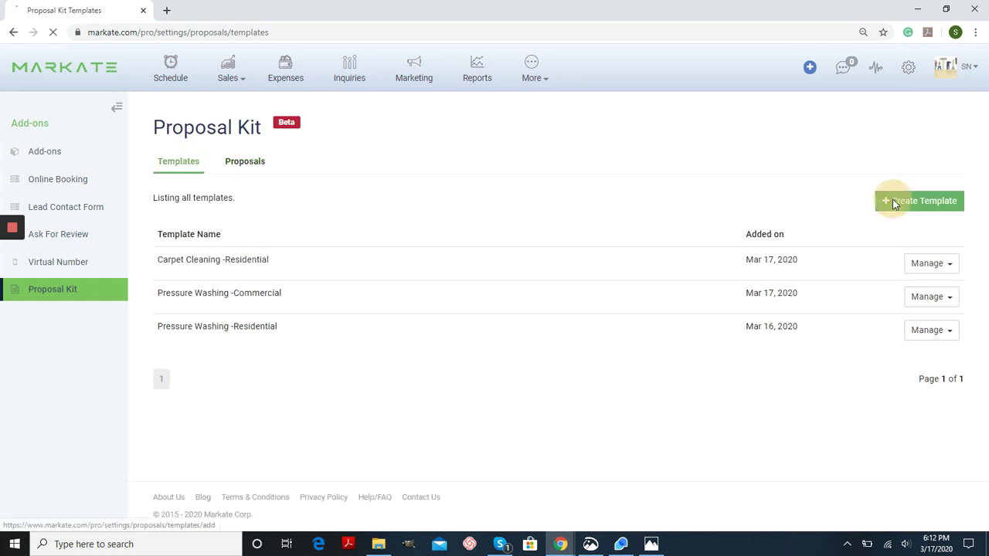
Create a proposal template named "Carpet Cleaning -Commercial" using the Carpet Cleaning Proposal Template layout
left_click(894, 203)
left_click(360, 210)
right_click(363, 215)
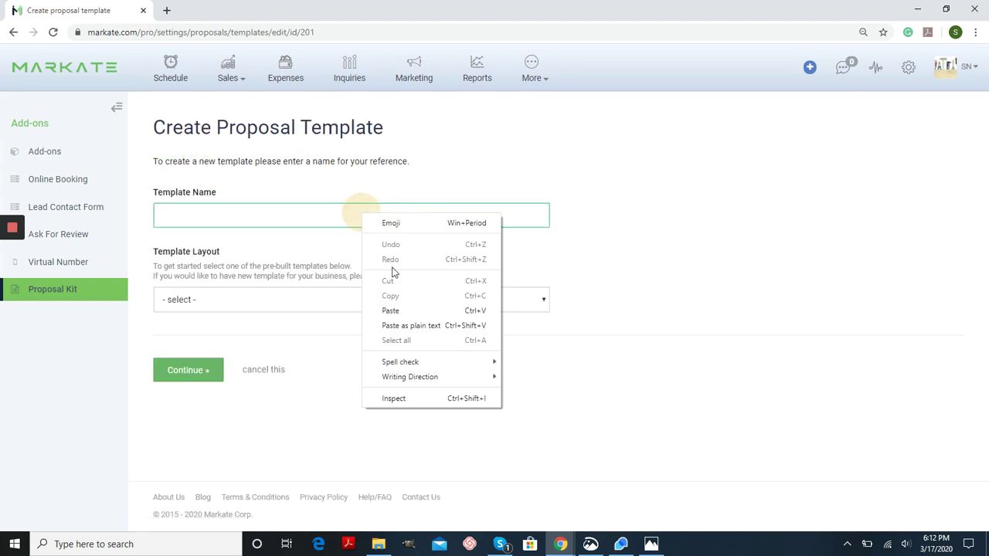
left_click(399, 310)
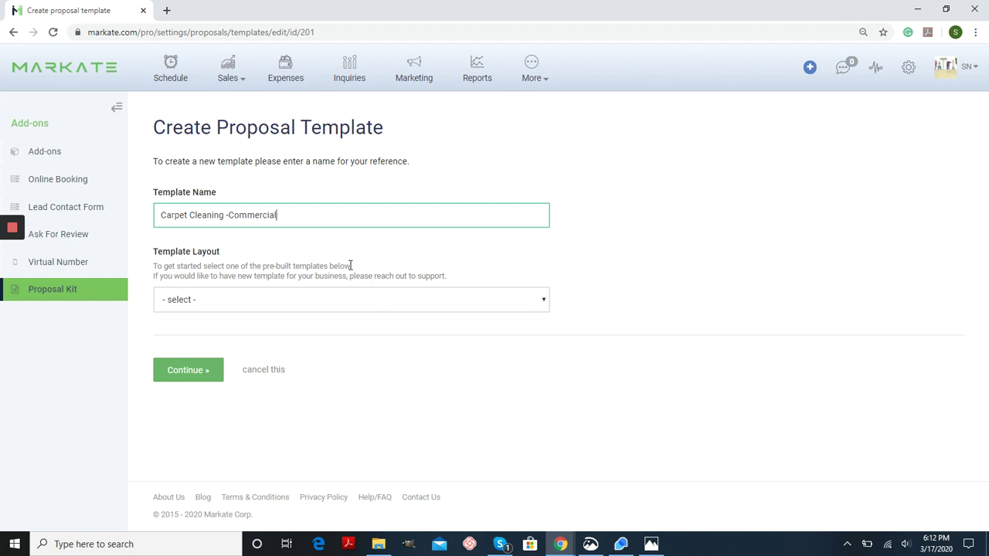
left_click(289, 301)
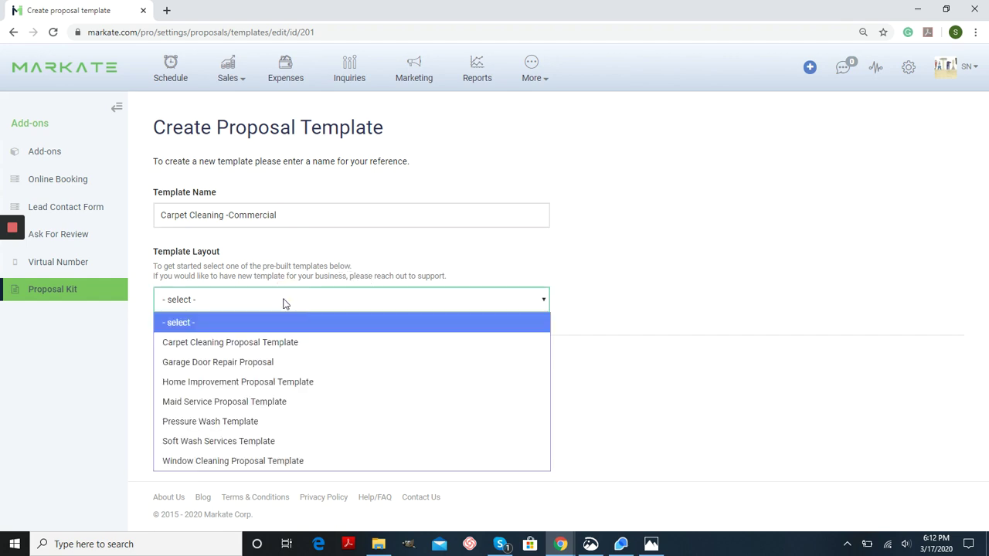
left_click(281, 349)
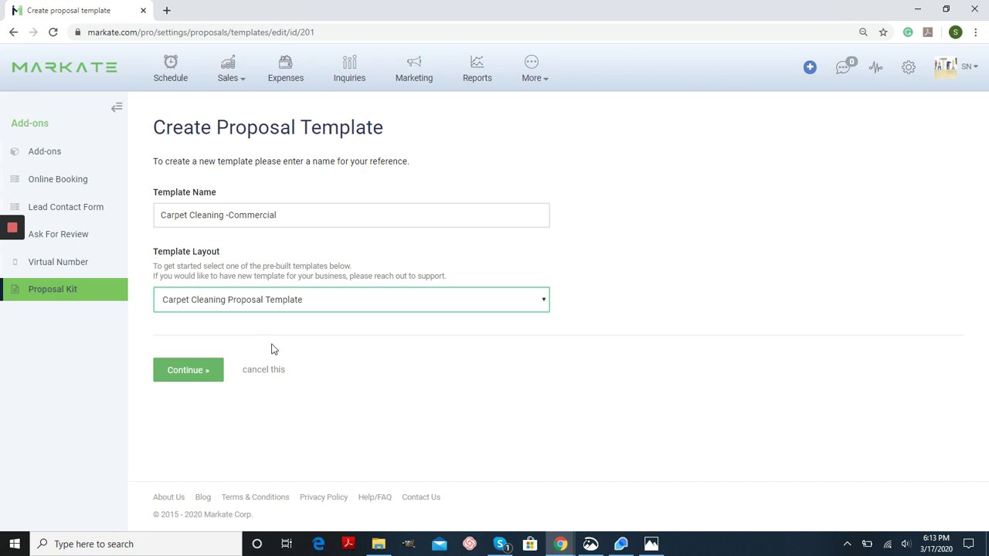
left_click(199, 375)
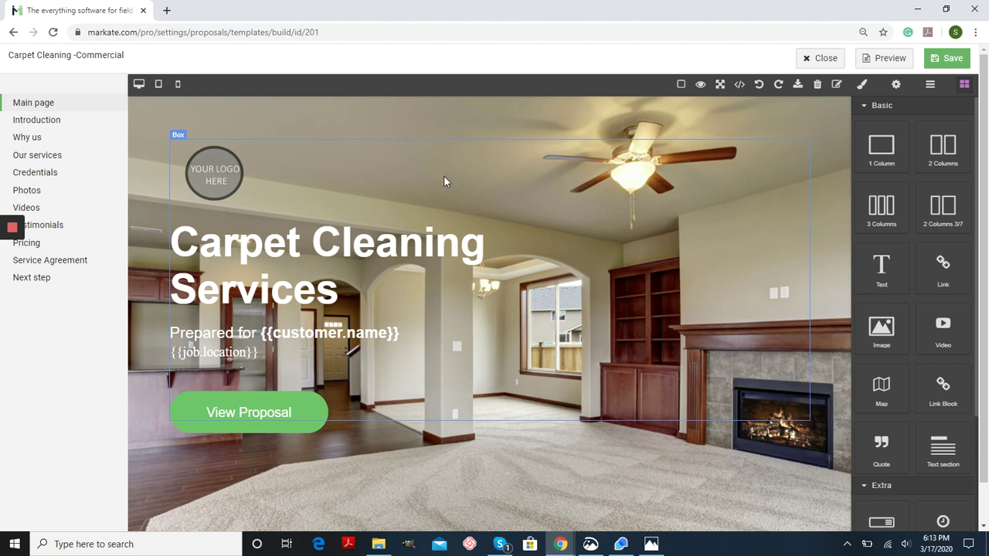
Replace the "Your logo here" placeholder on the main page with the uploaded image IvordAZu
double_click(213, 182)
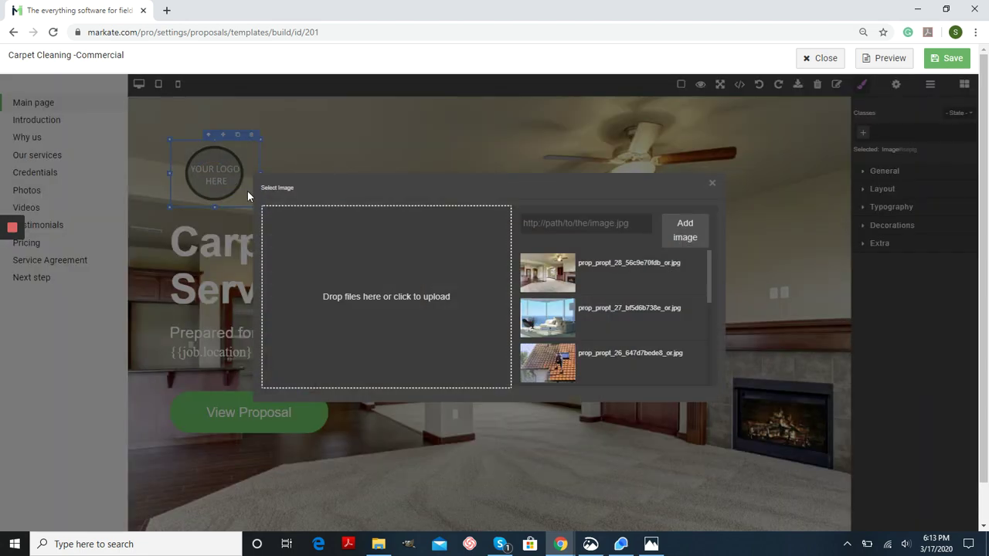
left_click(335, 244)
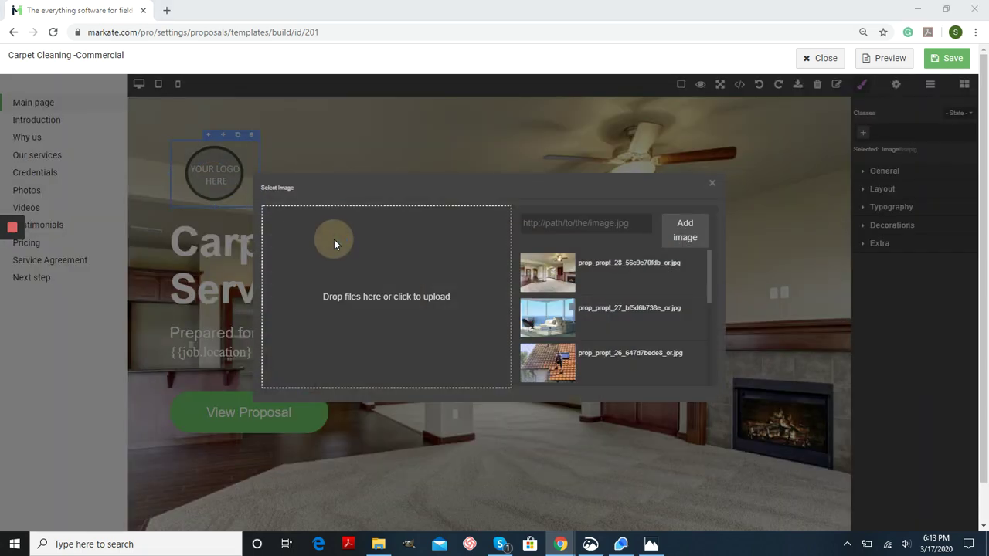
scroll(334, 245, "down", 3)
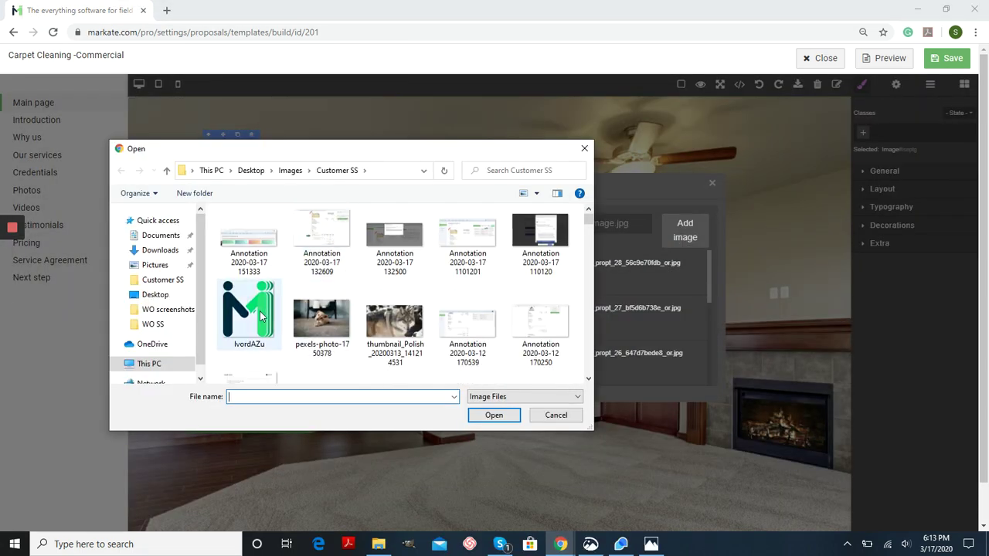
left_click(262, 317)
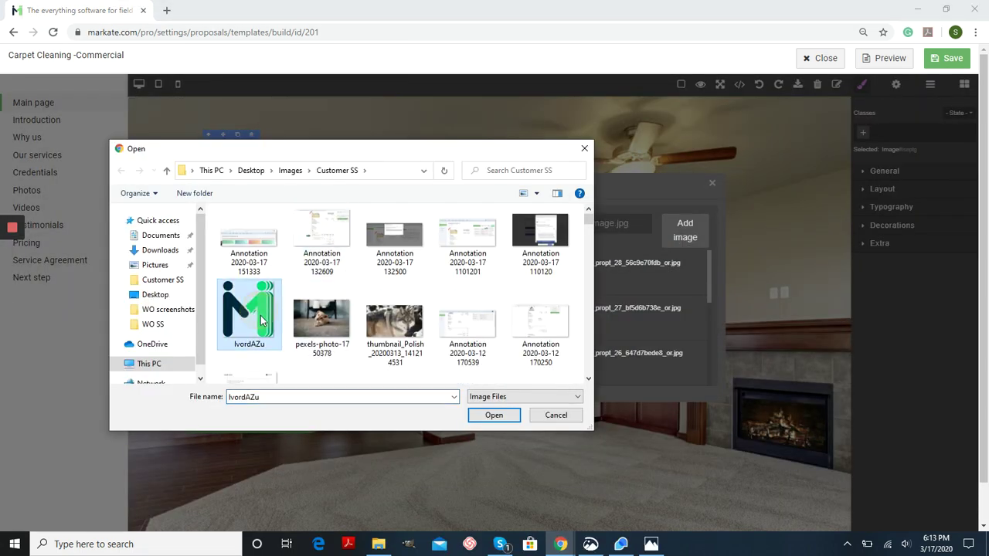
left_click(494, 414)
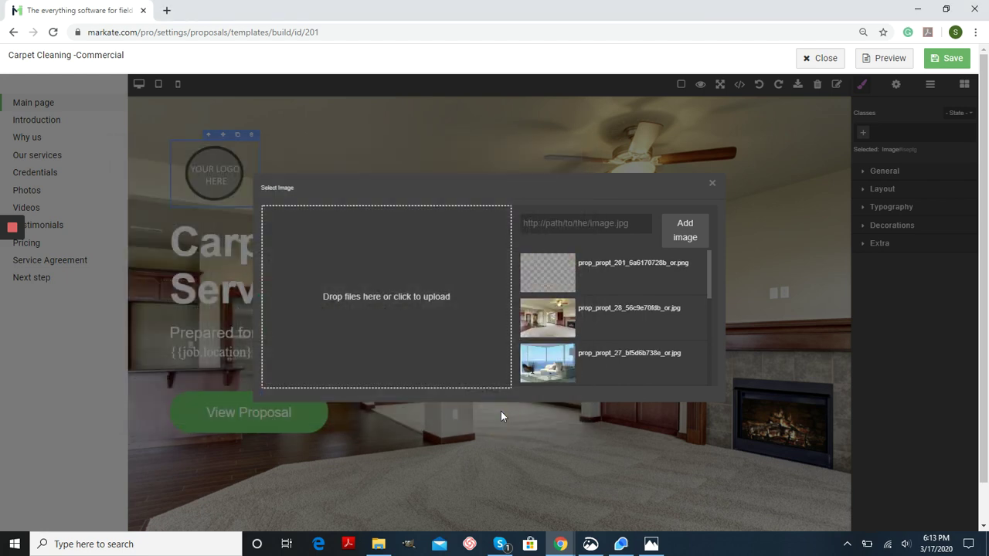
left_click(543, 279)
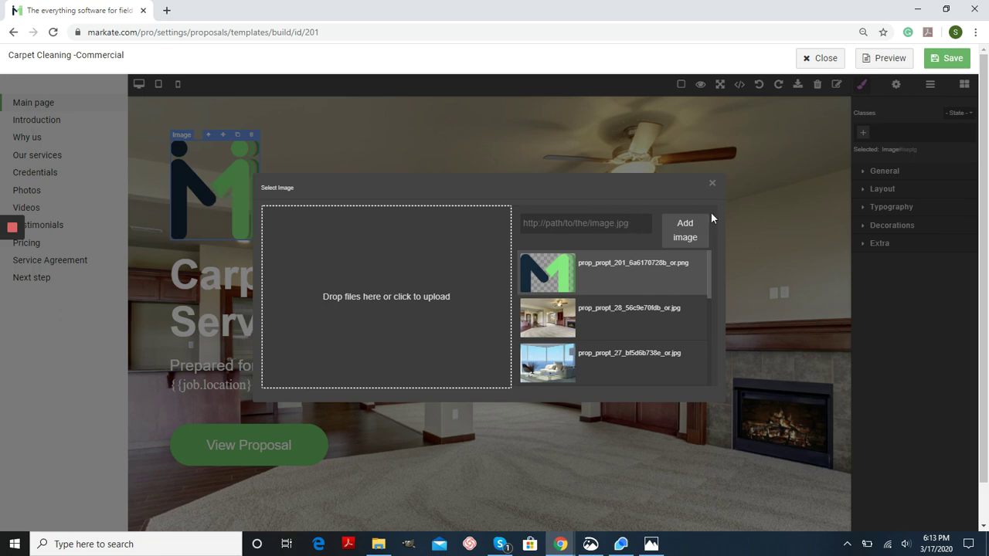
left_click(712, 184)
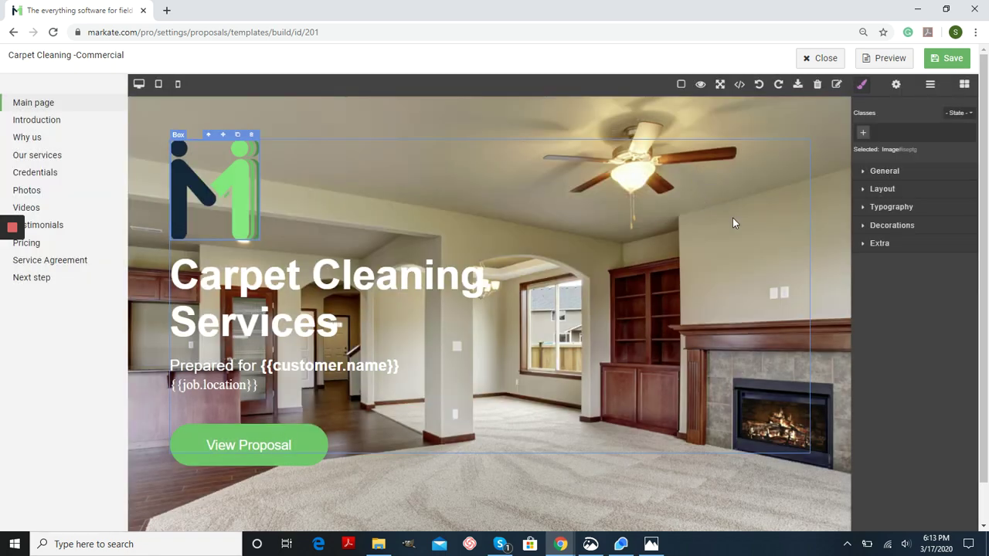
Inspect the image choices for the main page's background photo and close the selection without changing it
scroll(696, 211, "down", 1)
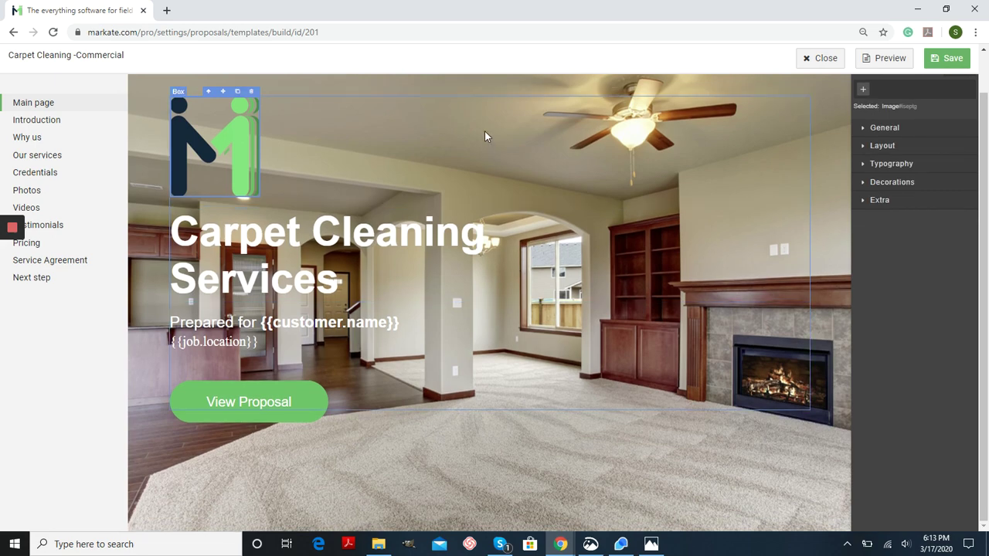
scroll(479, 125, "up", 1)
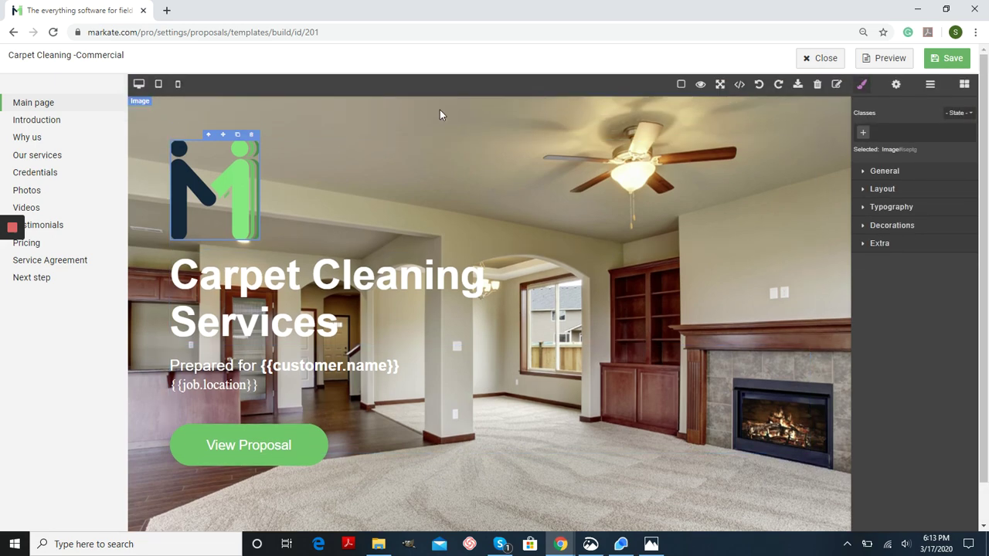
double_click(439, 112)
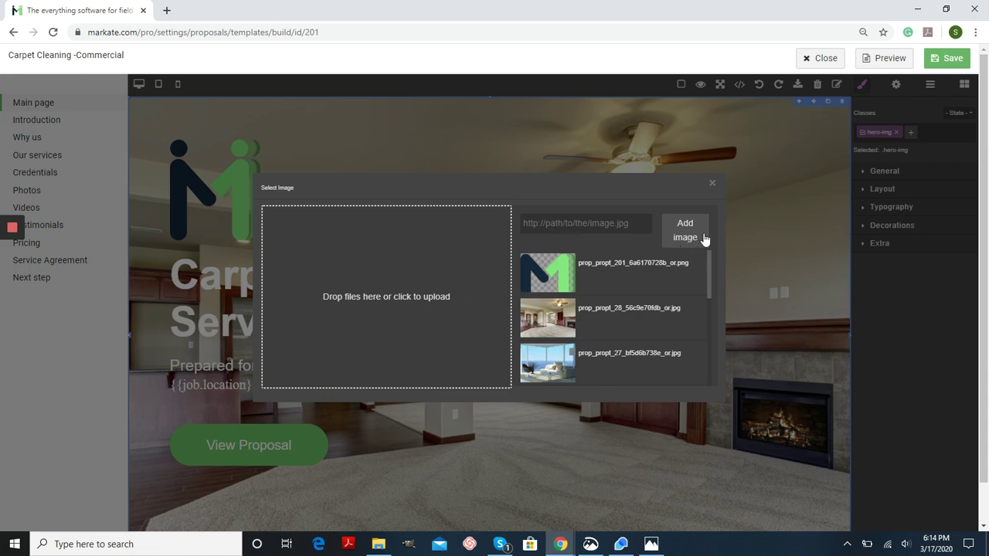
left_click(711, 186)
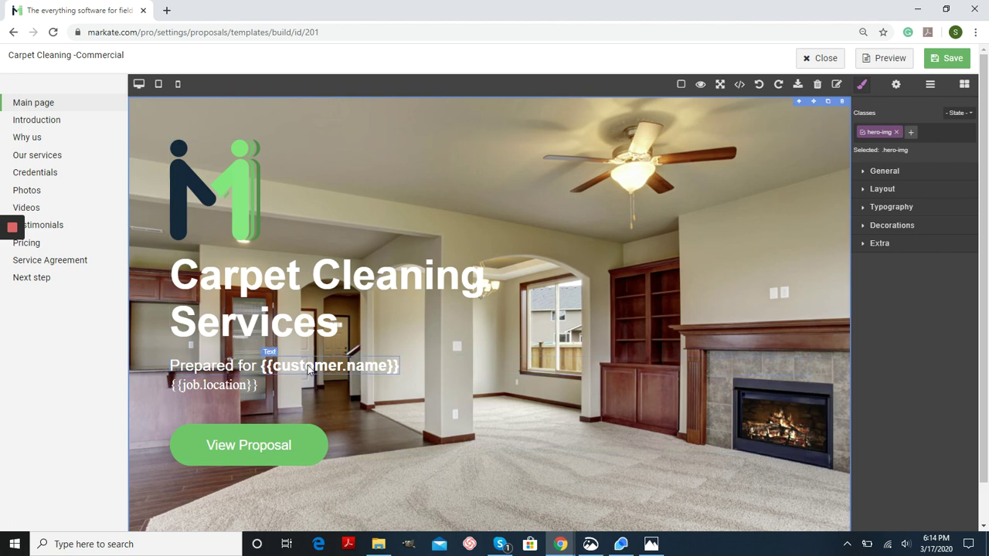
Examine the placeholders available for the customer name text on the main page without inserting one
double_click(379, 372)
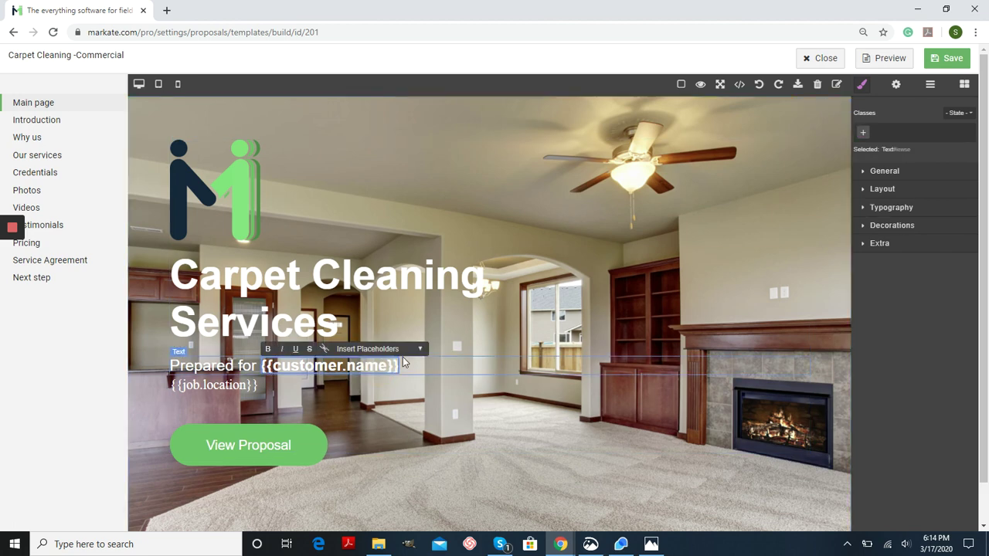
left_click(419, 350)
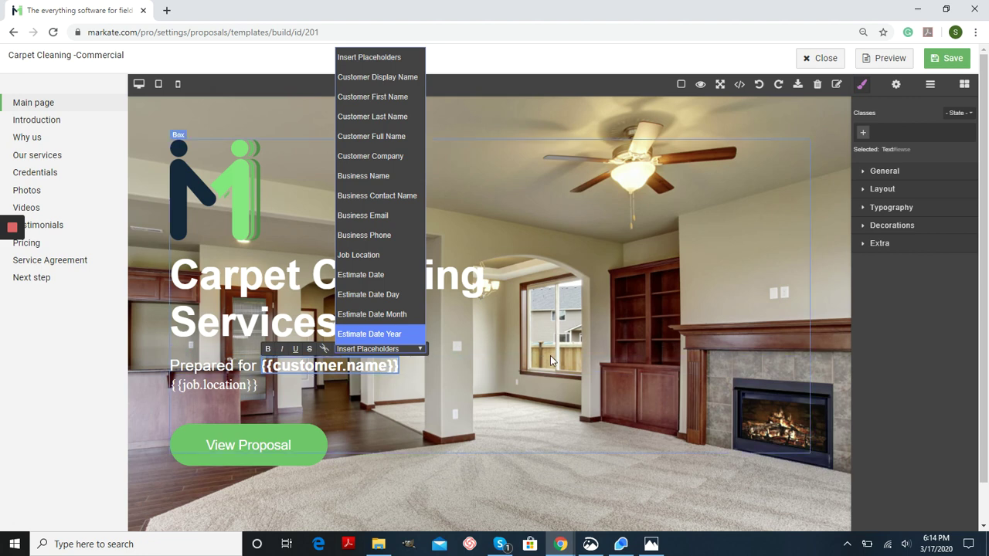
left_click(585, 154)
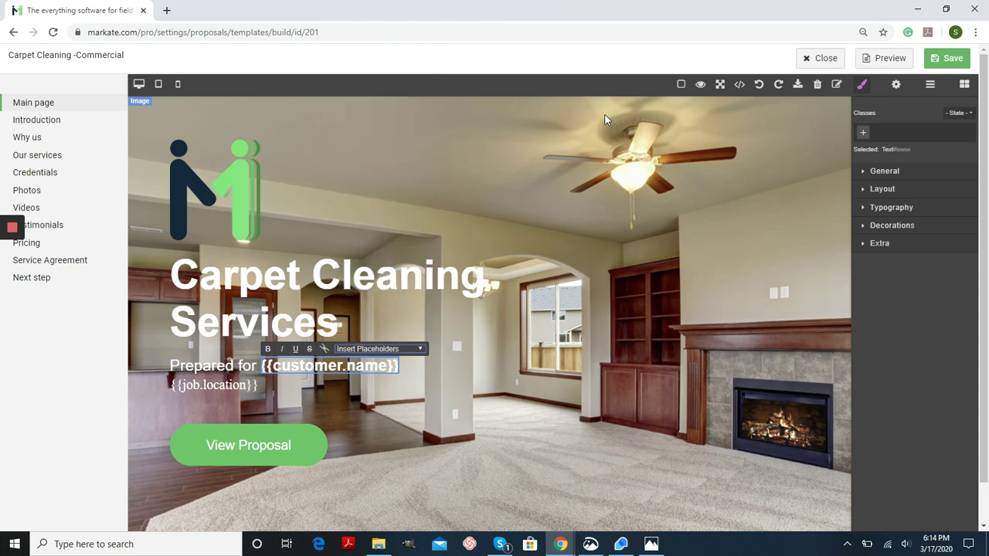
Duplicate the last before-and-after carpet photo box on the Photos page and check the copy
left_click(23, 191)
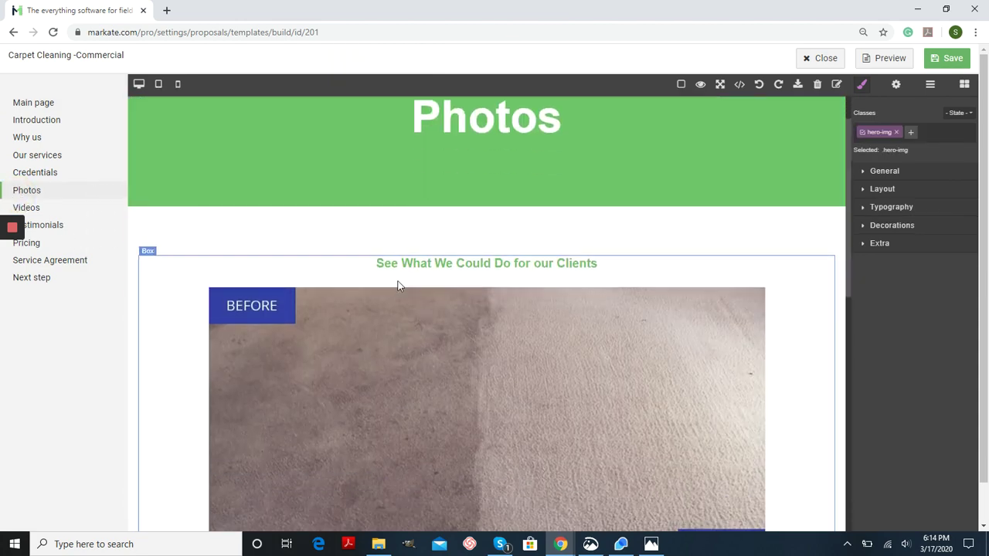
scroll(398, 286, "down", 7)
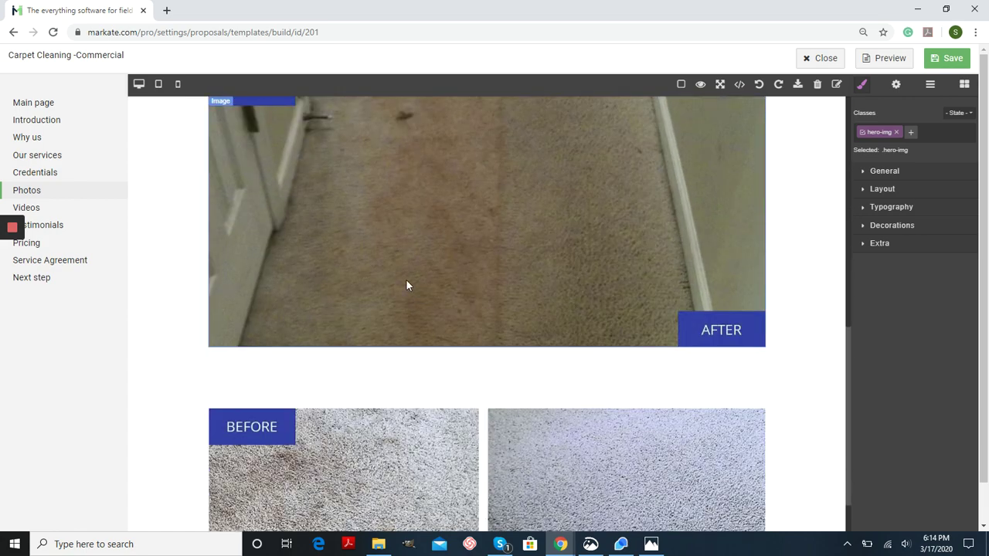
scroll(407, 286, "down", 3)
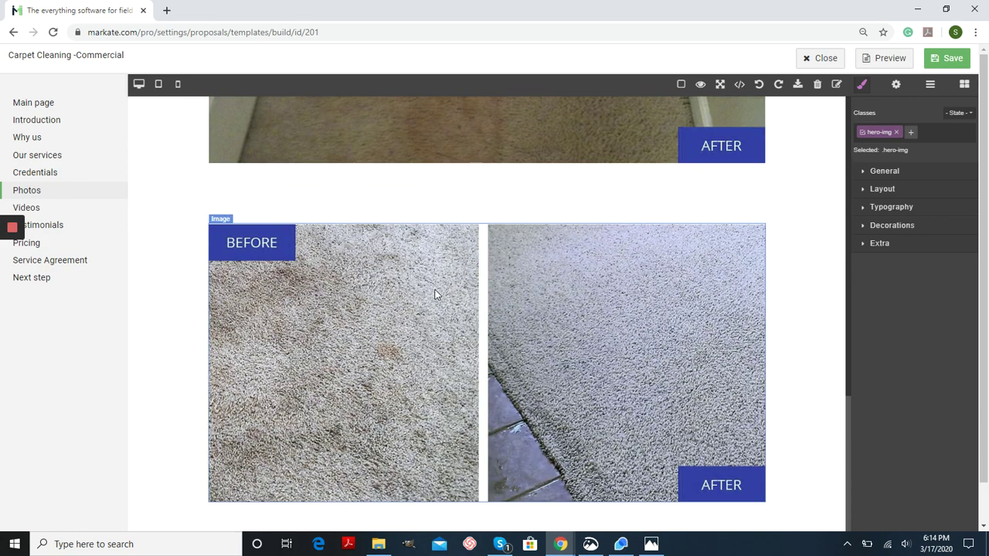
scroll(437, 294, "down", 1)
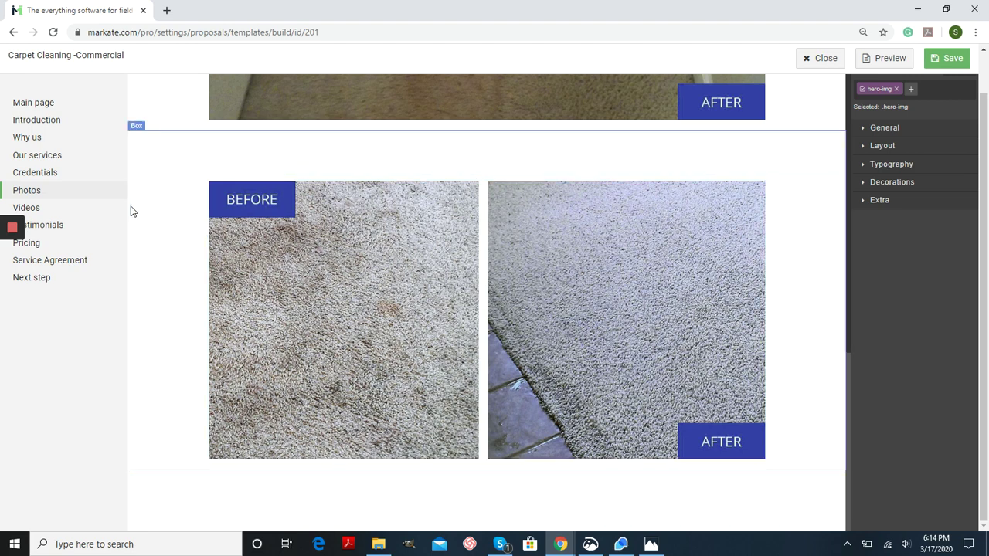
left_click(130, 142)
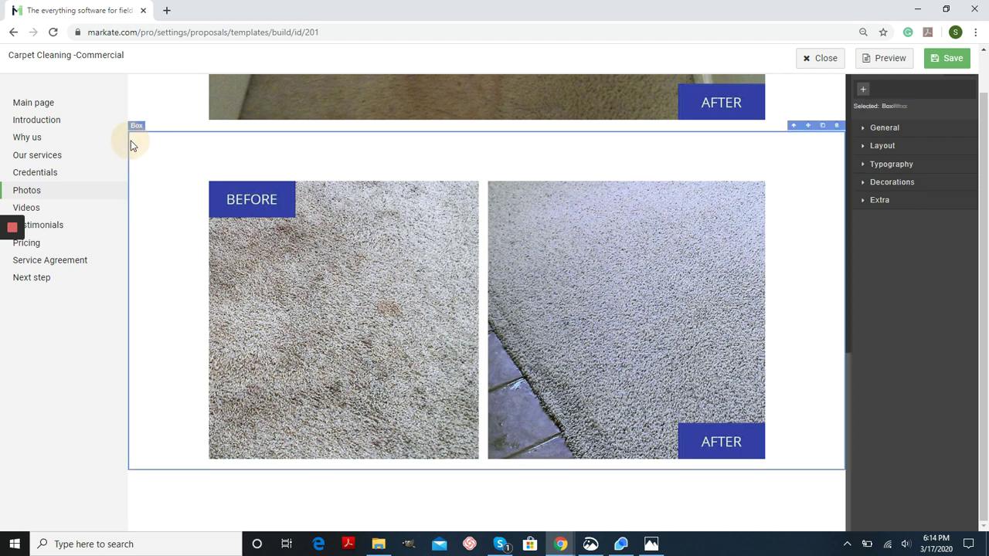
left_click(824, 127)
scroll(769, 168, "down", 4)
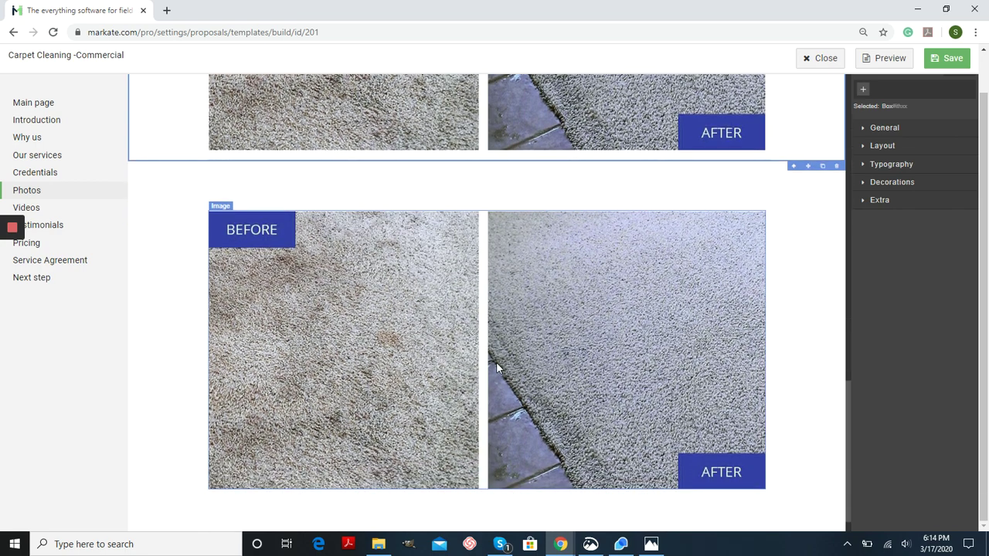
scroll(489, 355, "up", 3)
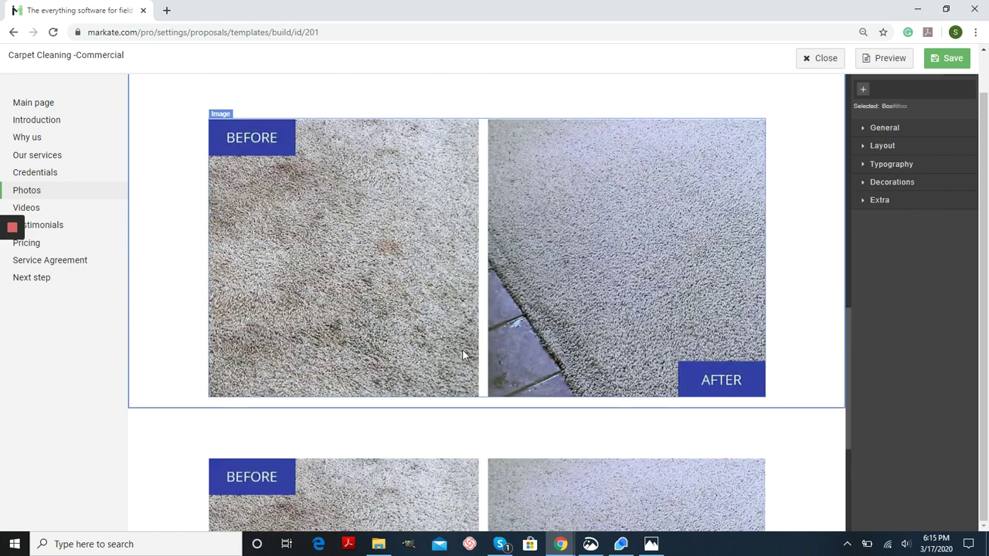
scroll(465, 355, "up", 3)
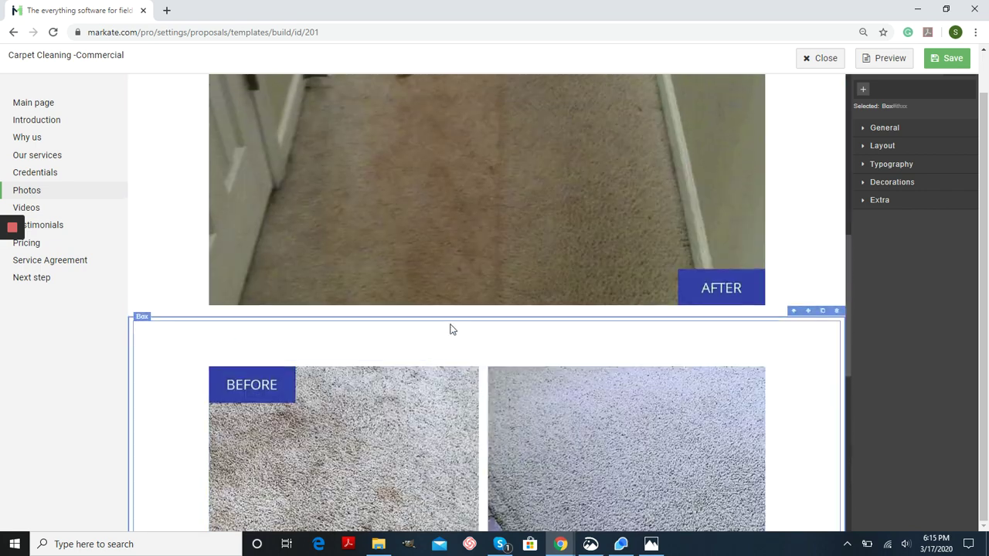
Review the Introduction page's letter and signature image and the Credentials page's licence image
left_click(33, 124)
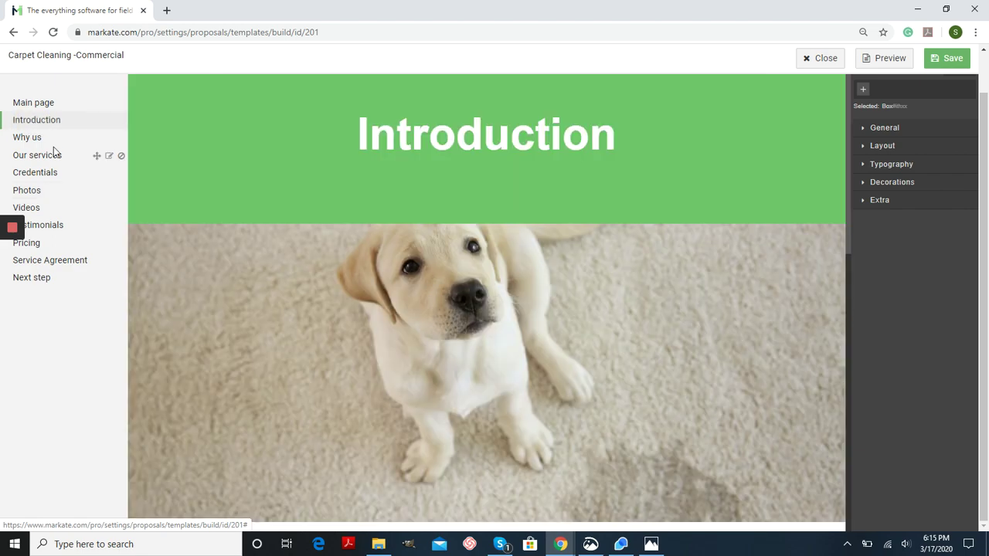
scroll(239, 187, "down", 5)
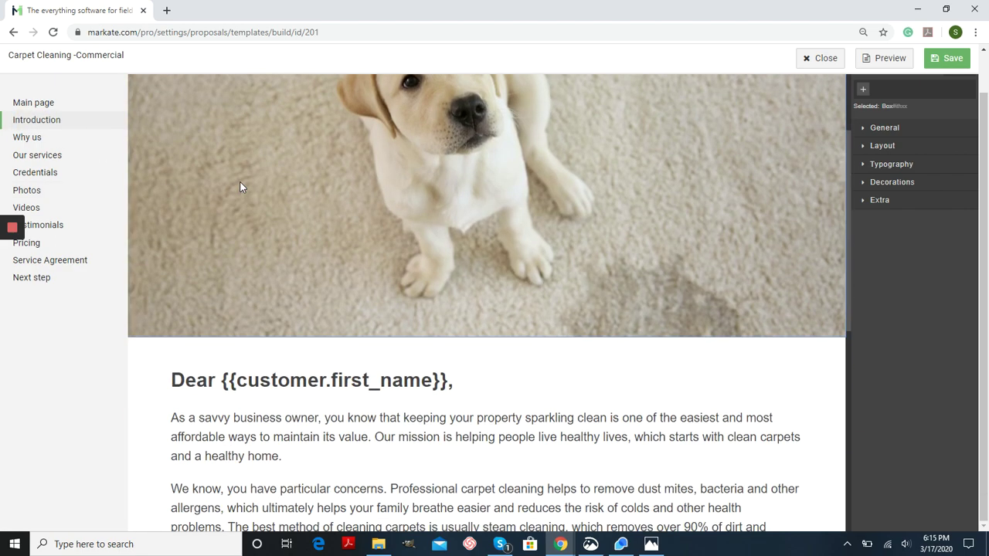
scroll(246, 188, "down", 3)
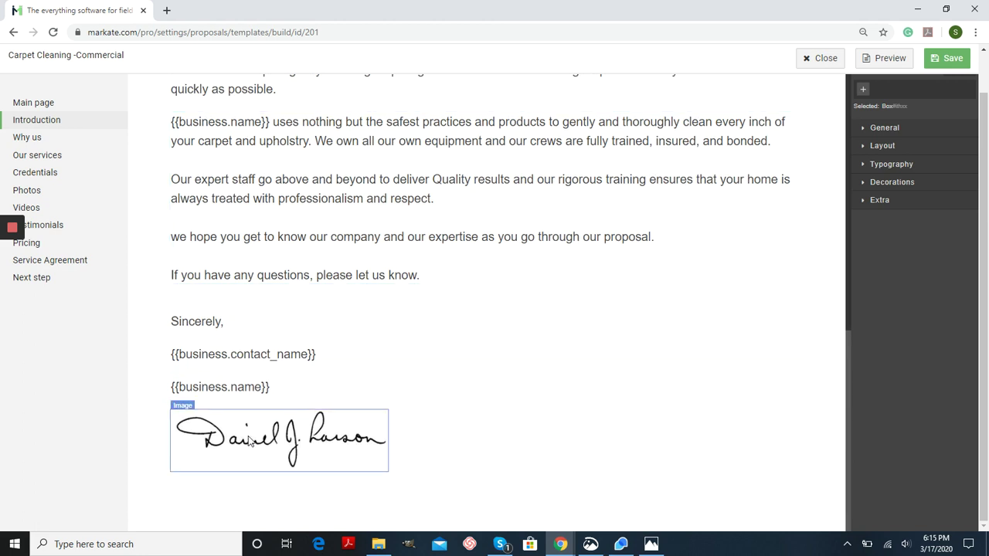
left_click(22, 177)
scroll(516, 232, "down", 2)
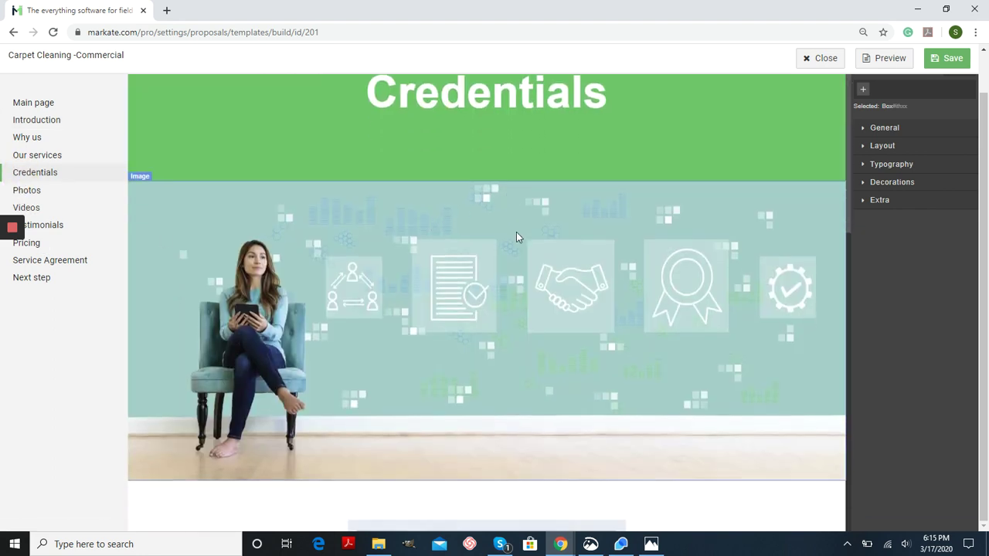
scroll(517, 231, "down", 4)
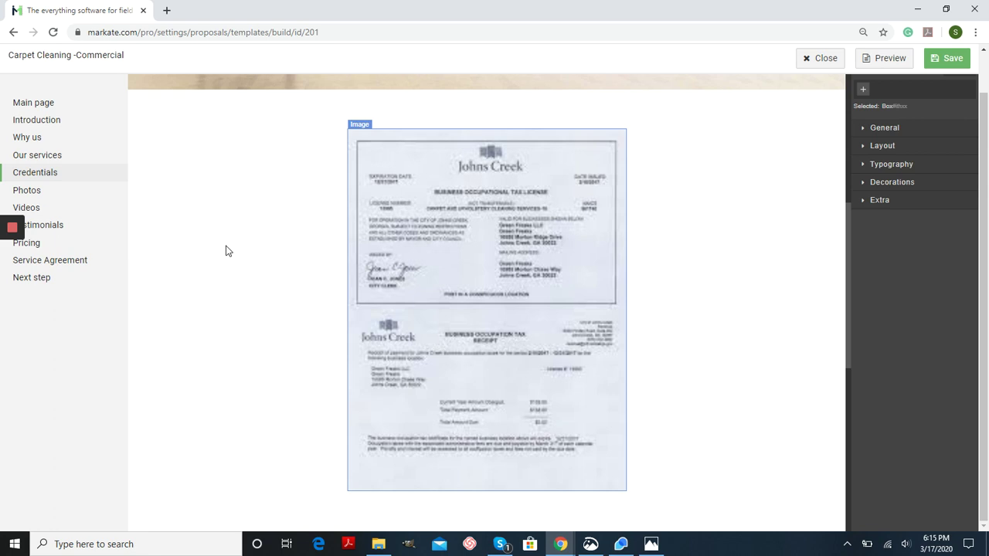
Review the contents of the template's Testimonials, Service Agreement and Next step pages
left_click(51, 229)
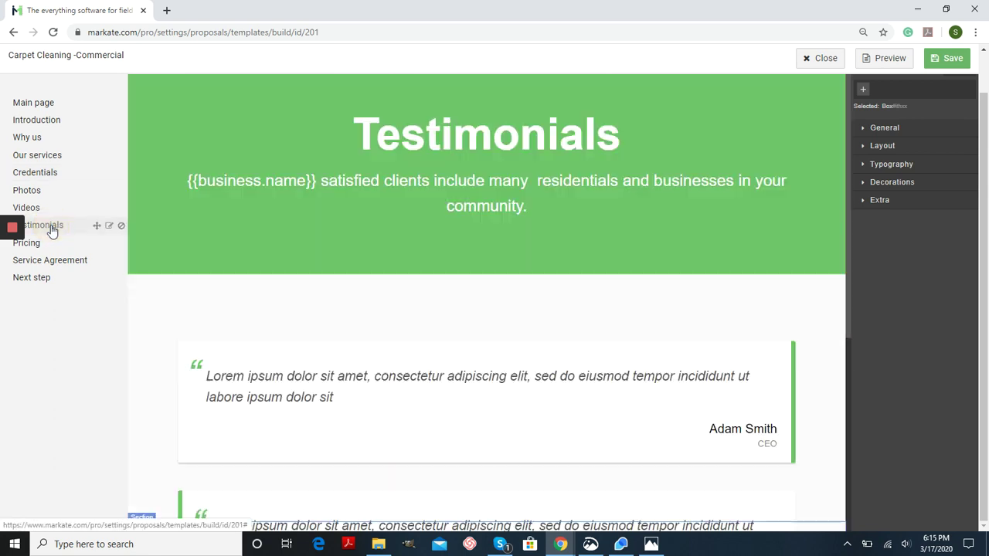
scroll(649, 251, "down", 2)
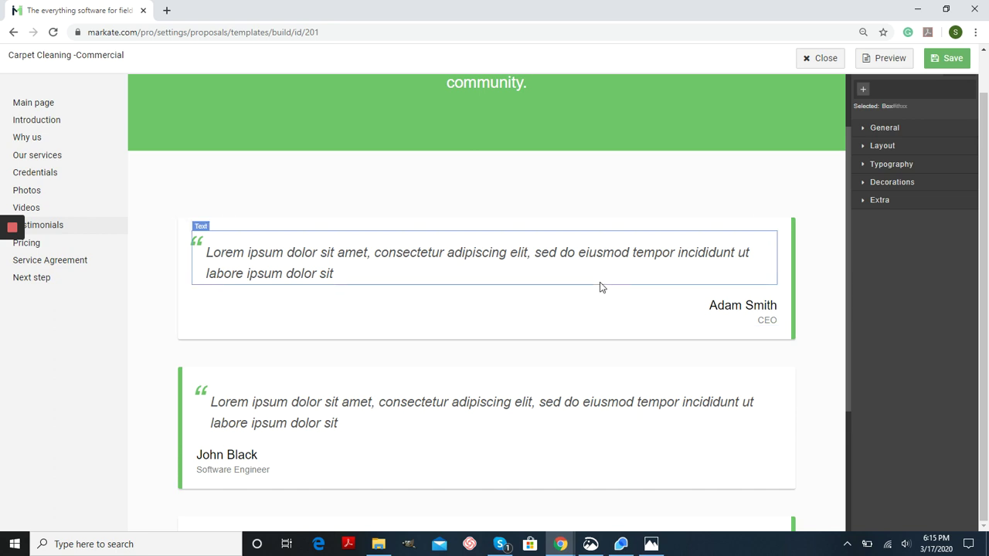
left_click(47, 262)
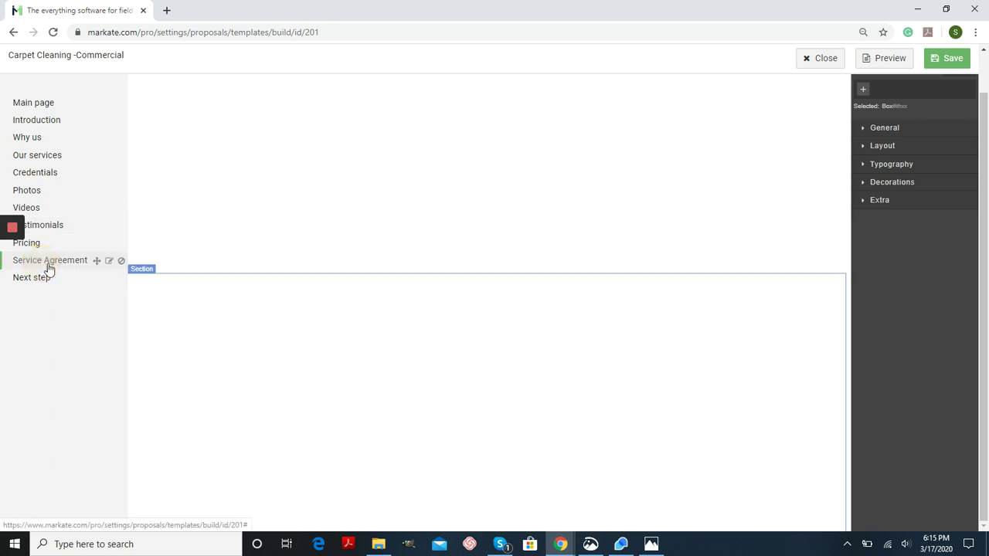
scroll(368, 244, "down", 2)
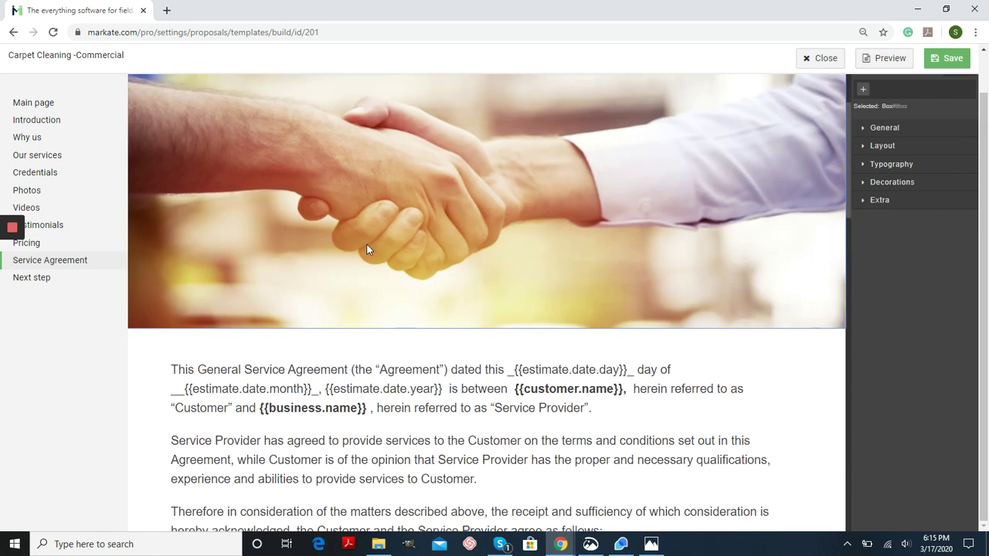
scroll(366, 247, "down", 3)
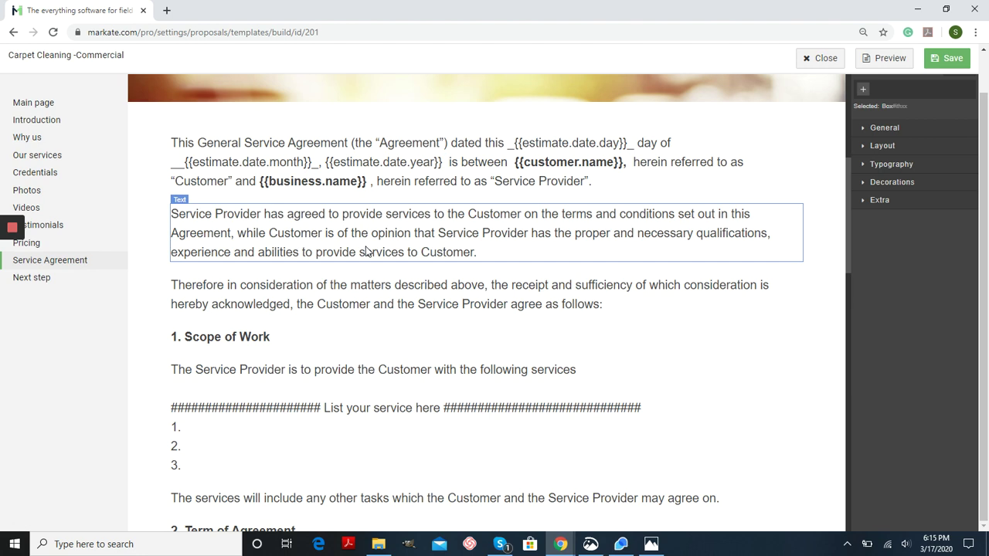
scroll(366, 252, "down", 1)
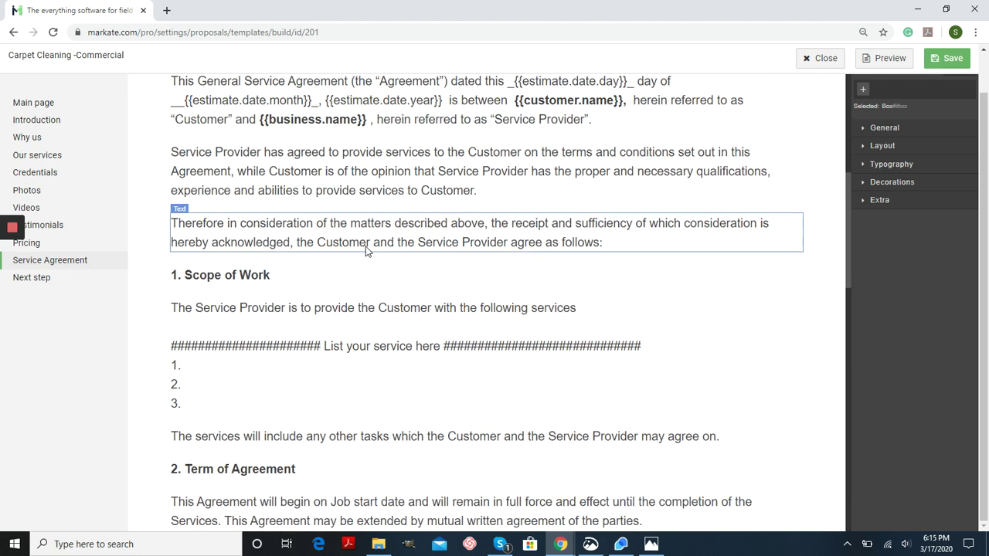
left_click(39, 279)
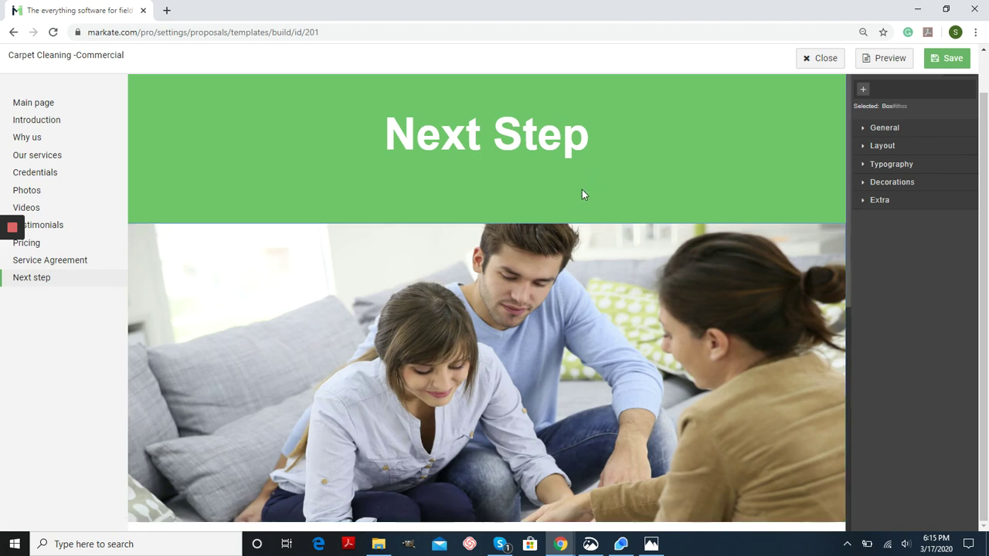
scroll(582, 189, "down", 7)
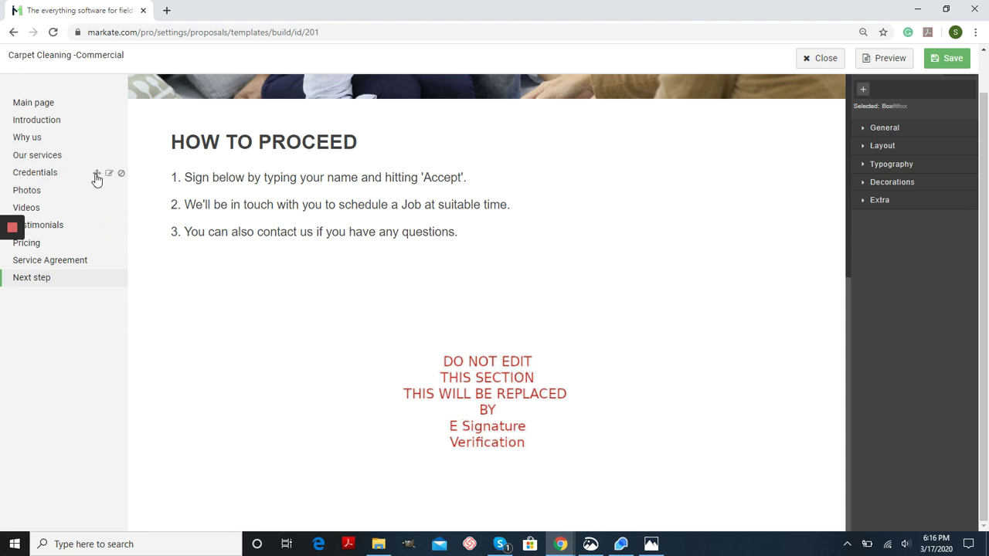
Move the Credentials page directly above Why us in the page order and disable the Videos page
left_click(97, 179)
left_click_drag(97, 178, 91, 147)
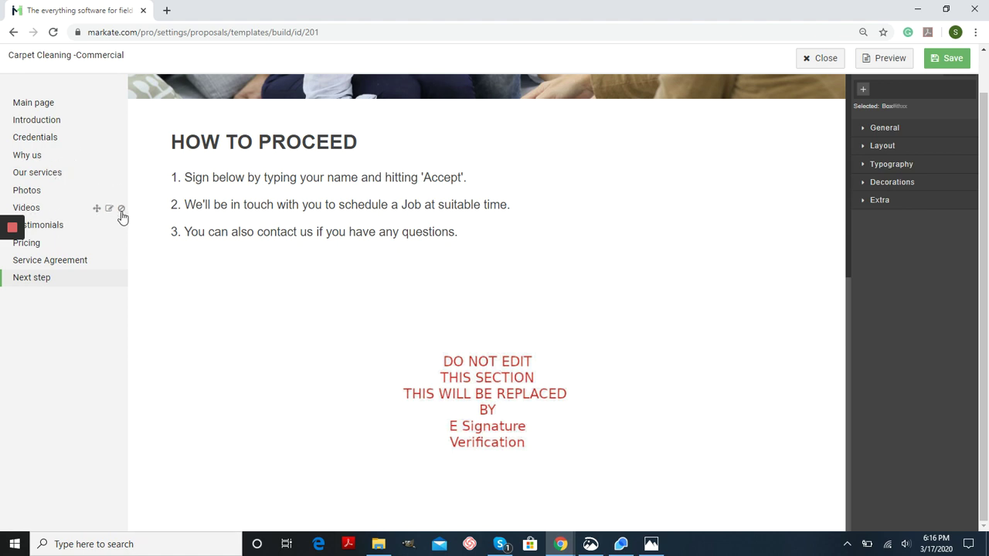
left_click(121, 210)
Check the Pricing page's text, then save the Carpet Cleaning -Commercial template and close the editor
left_click(49, 246)
scroll(533, 283, "down", 3)
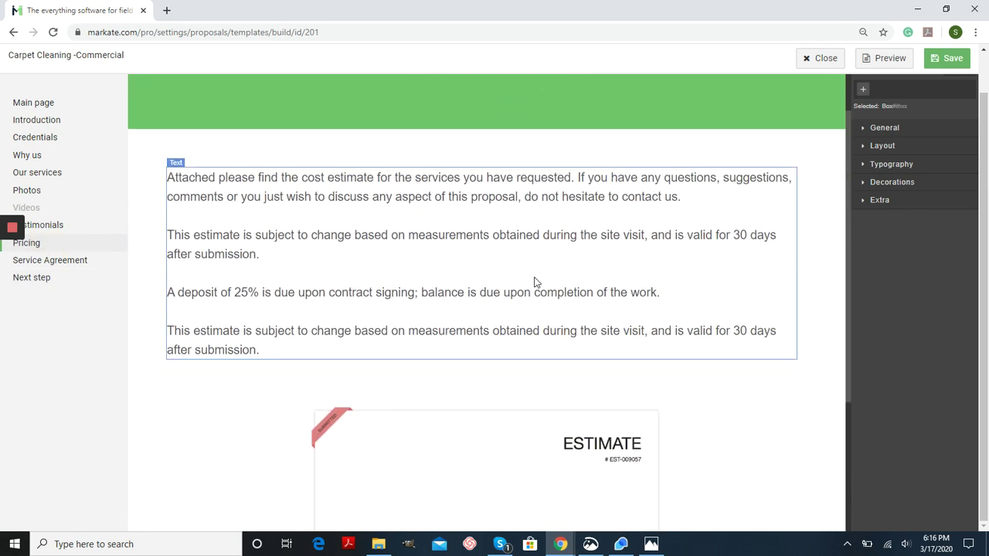
scroll(587, 256, "down", 1)
scroll(667, 230, "up", 5)
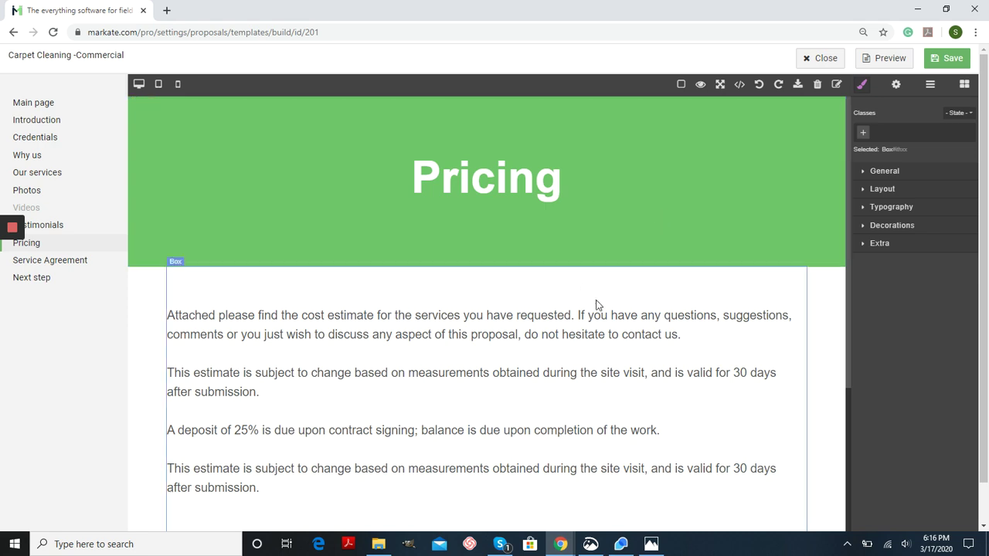
left_click(956, 62)
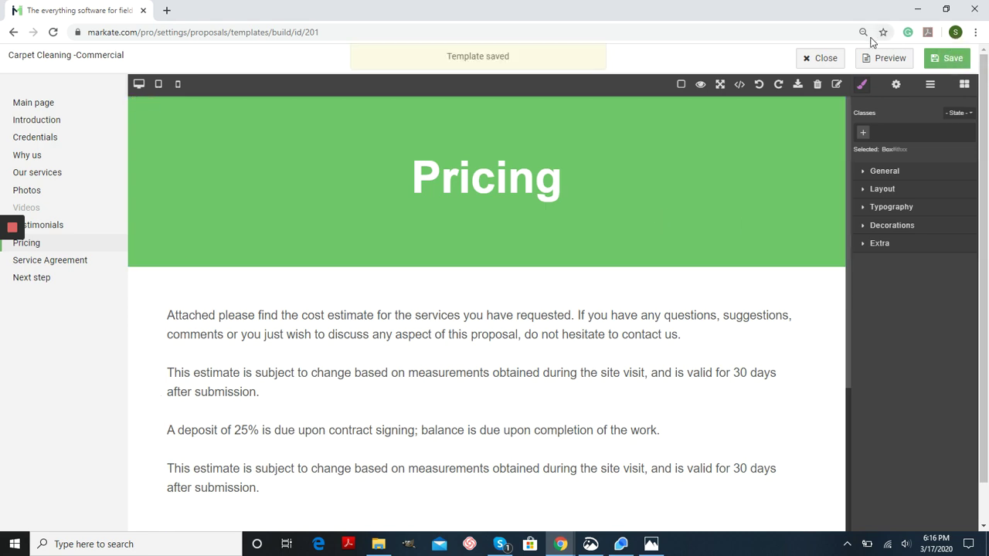
left_click(823, 62)
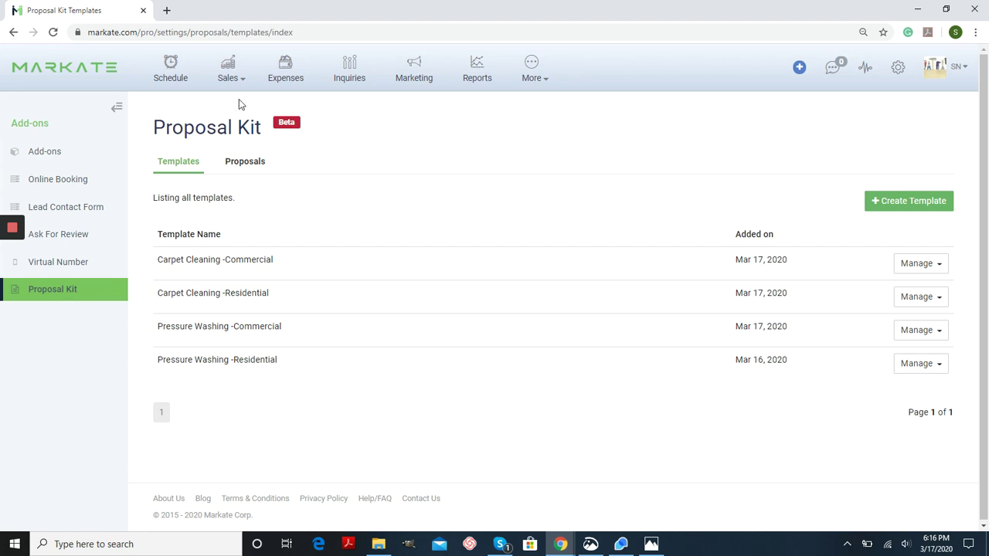
Go to the list of sales estimates and open the newest draft proposal estimate for editing
mouse_move(235, 86)
left_click(246, 138)
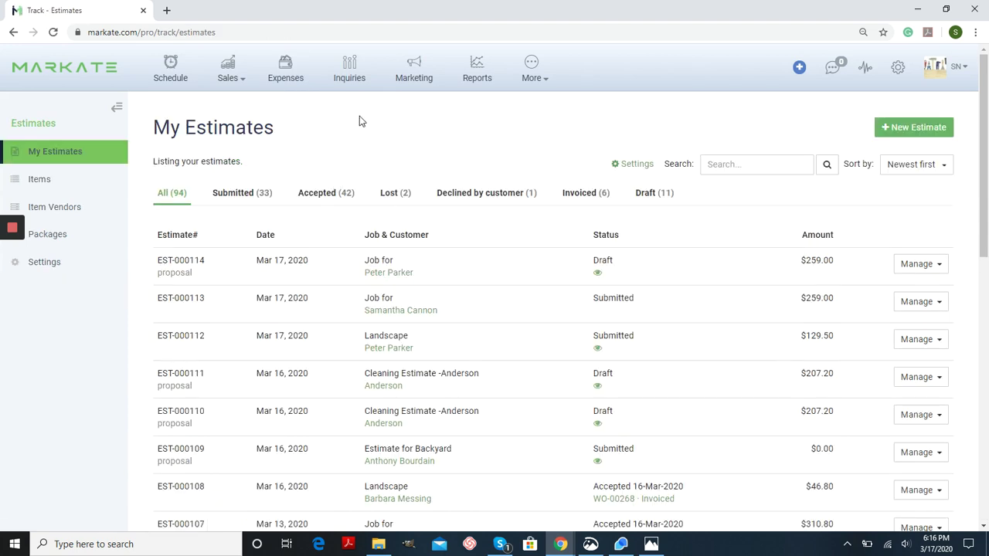
left_click(921, 267)
left_click(908, 305)
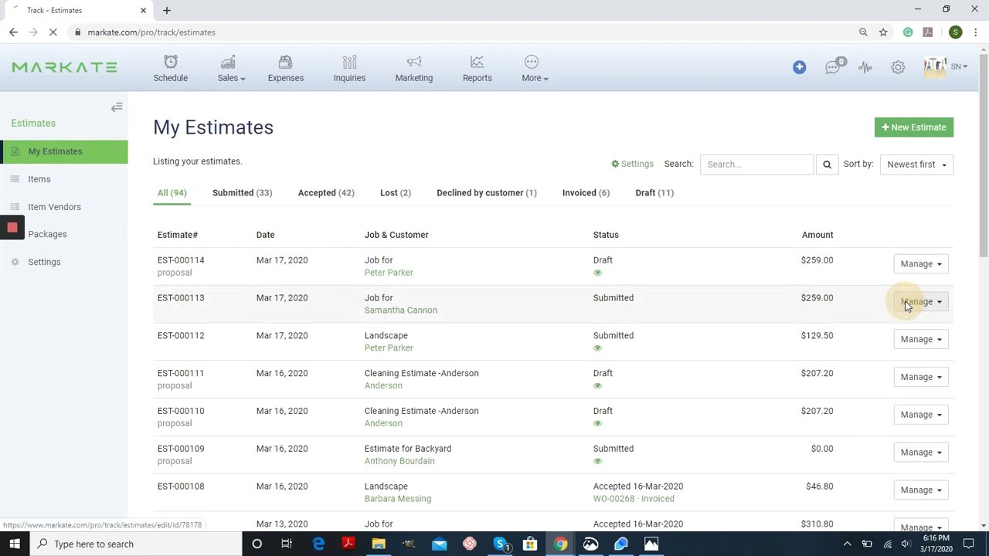
Apply the Carpet Cleaning -Commercial proposal kit template to the estimate and preview it
scroll(703, 236, "down", 2)
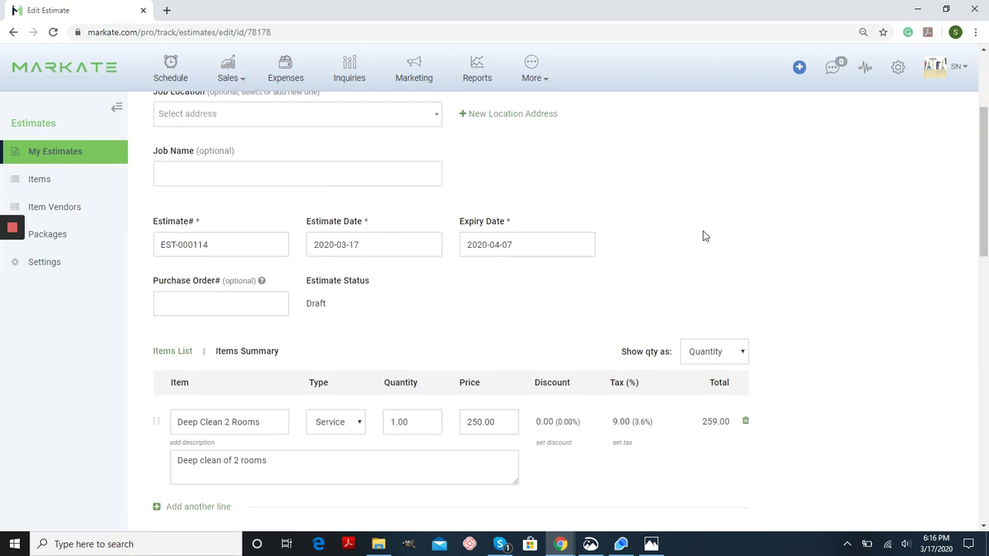
scroll(703, 236, "down", 5)
scroll(462, 244, "down", 3)
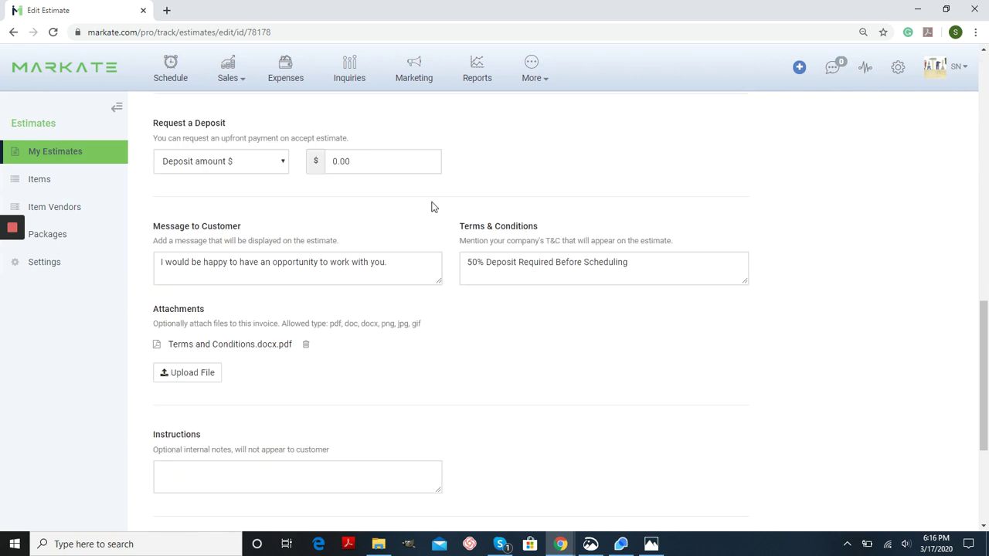
scroll(431, 204, "down", 3)
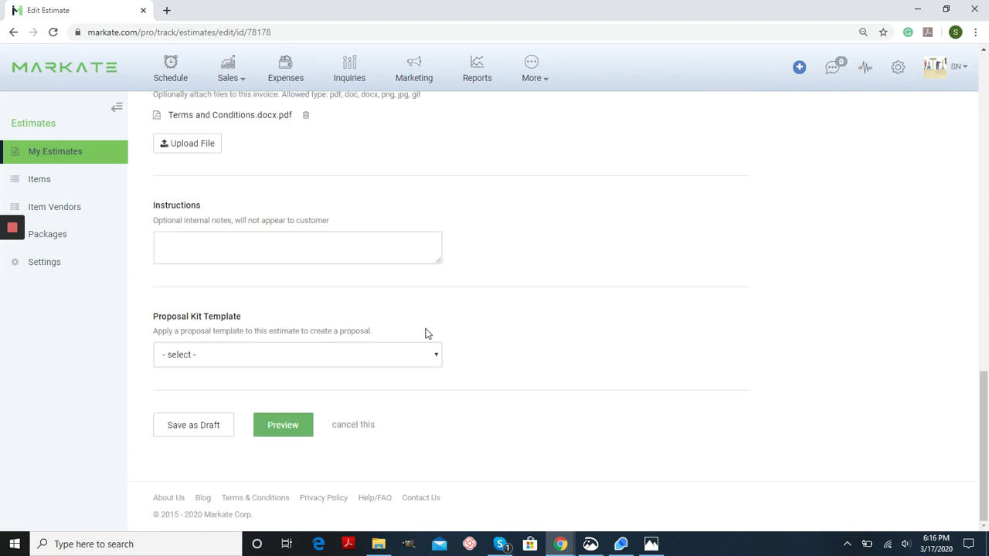
left_click(324, 359)
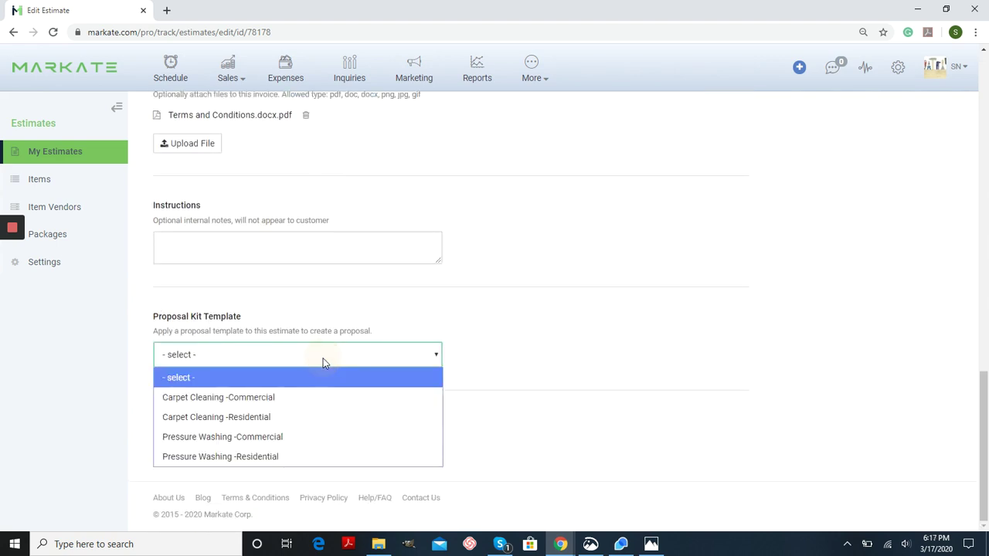
left_click(320, 399)
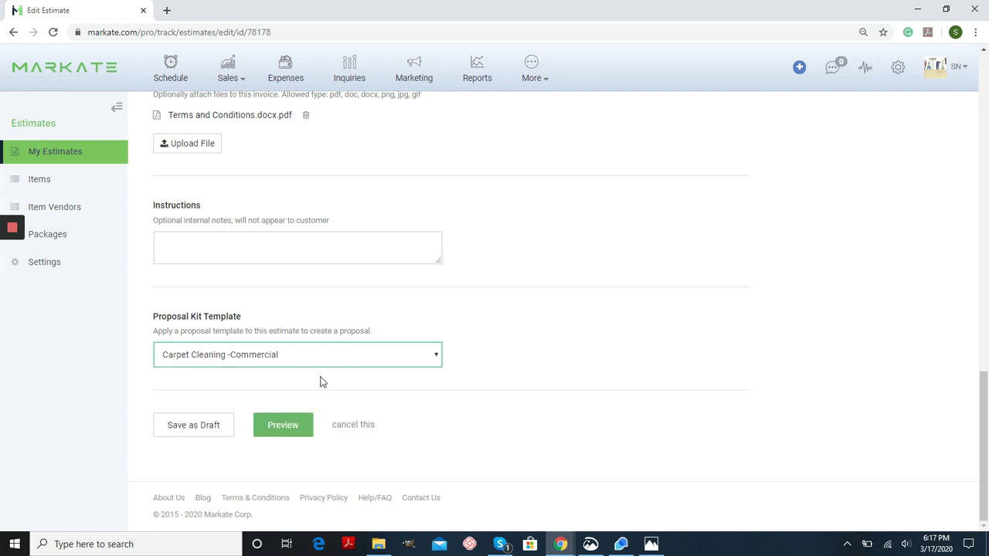
left_click(283, 427)
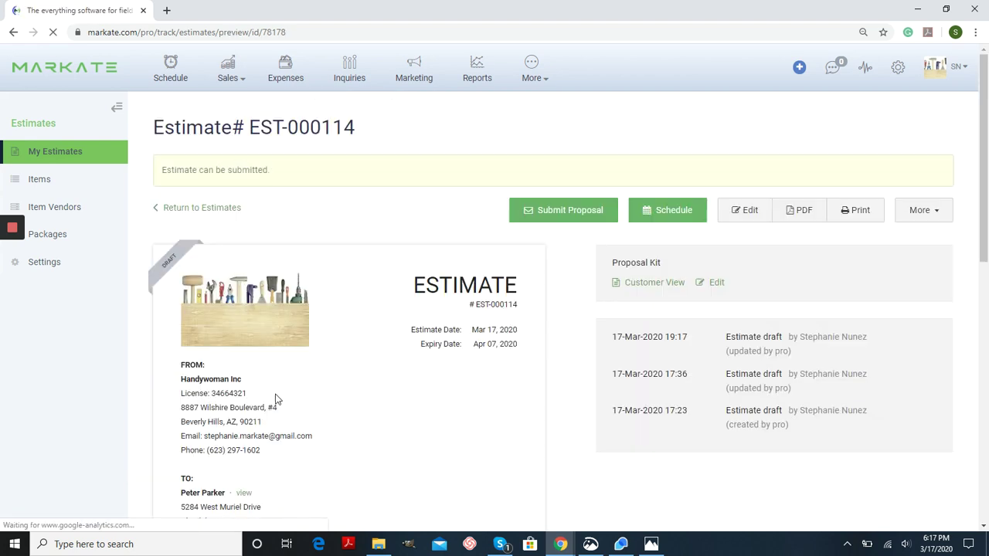
Check the estimate preview and submit the proposal to the customer with the default message
scroll(304, 317, "down", 3)
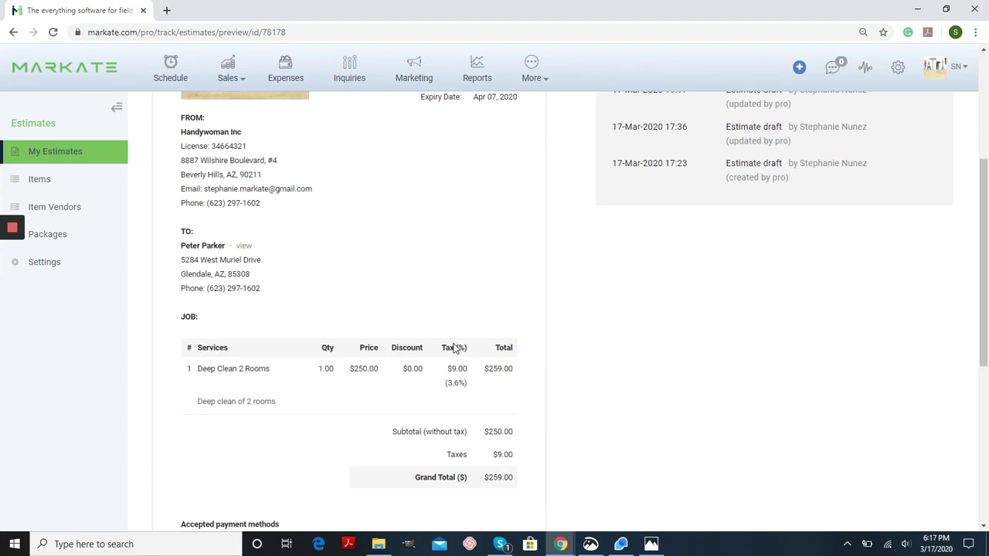
scroll(502, 356, "down", 1)
scroll(540, 365, "up", 5)
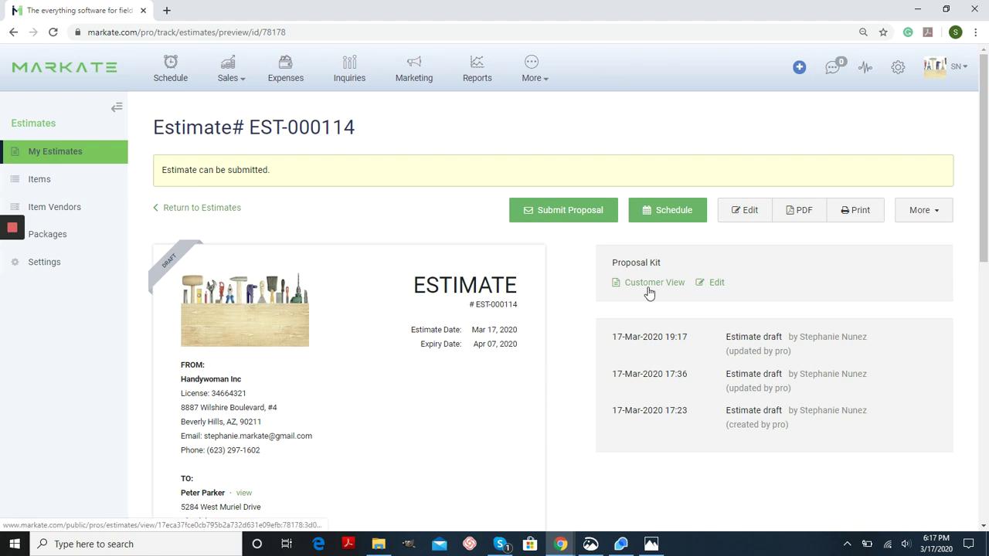
left_click(526, 222)
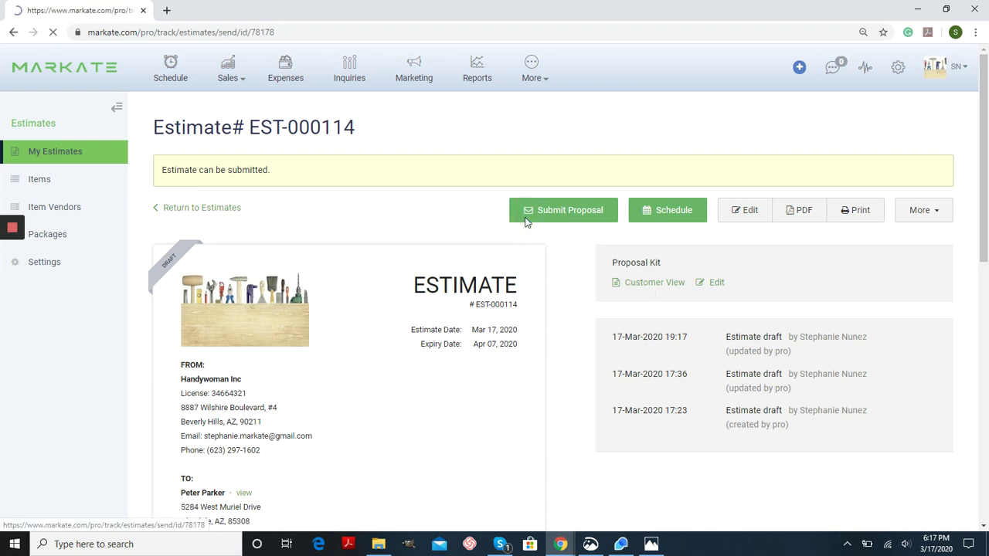
scroll(595, 217, "down", 8)
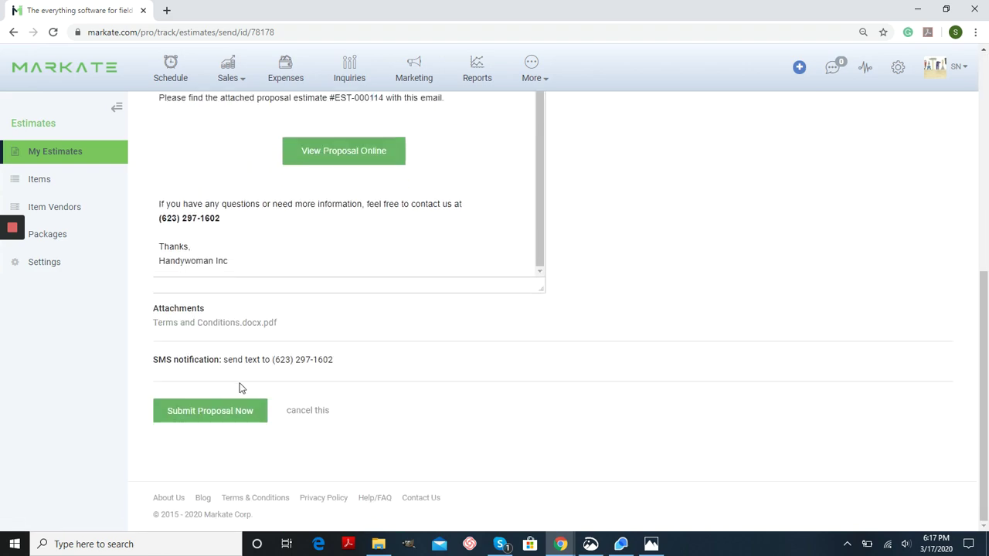
left_click(216, 409)
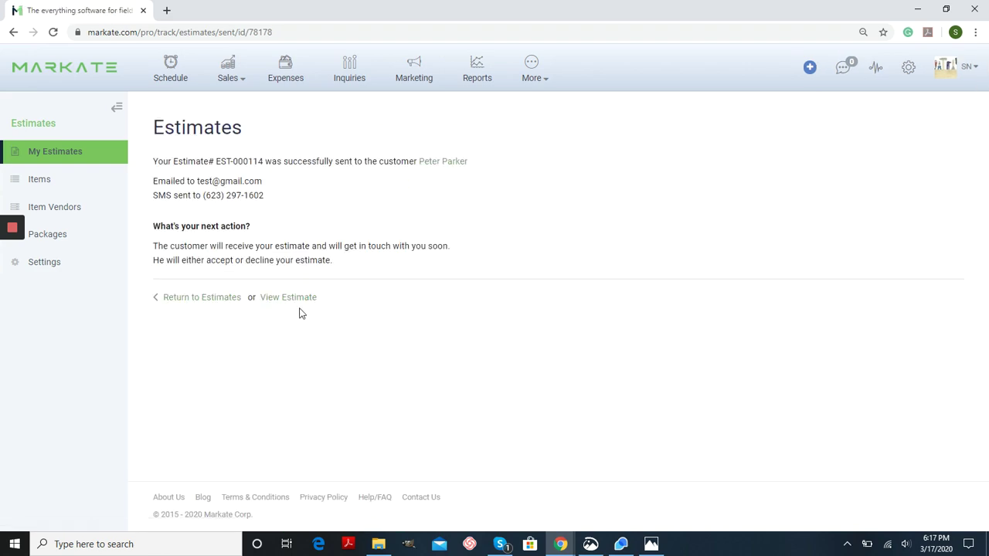
View the submitted estimate's proposal as the customer sees it and look through its Introduction page
left_click(302, 298)
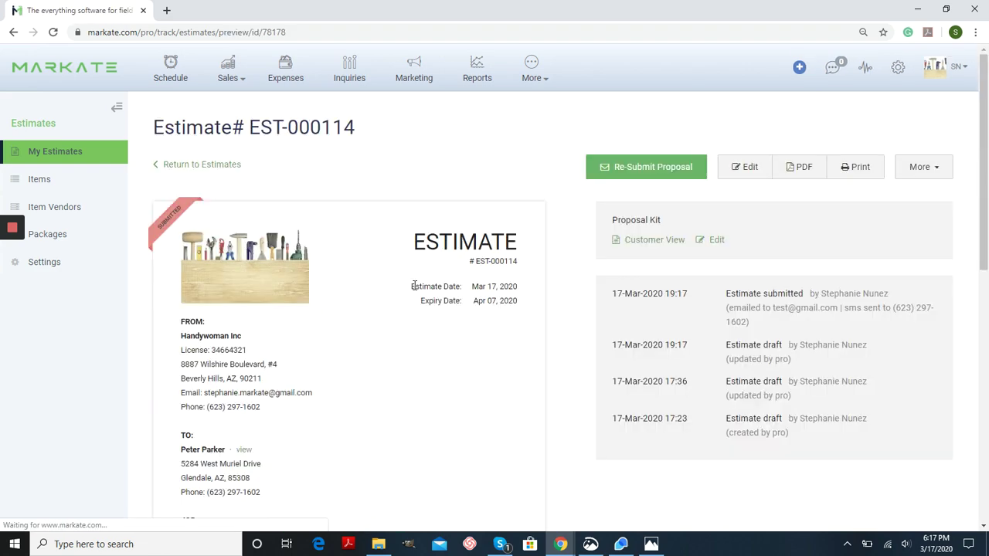
left_click(651, 243)
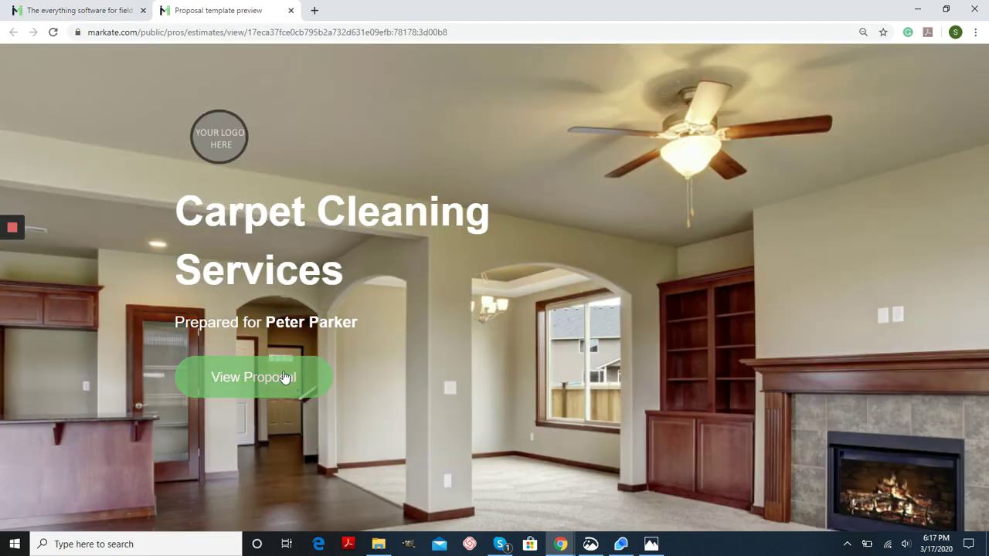
left_click(284, 377)
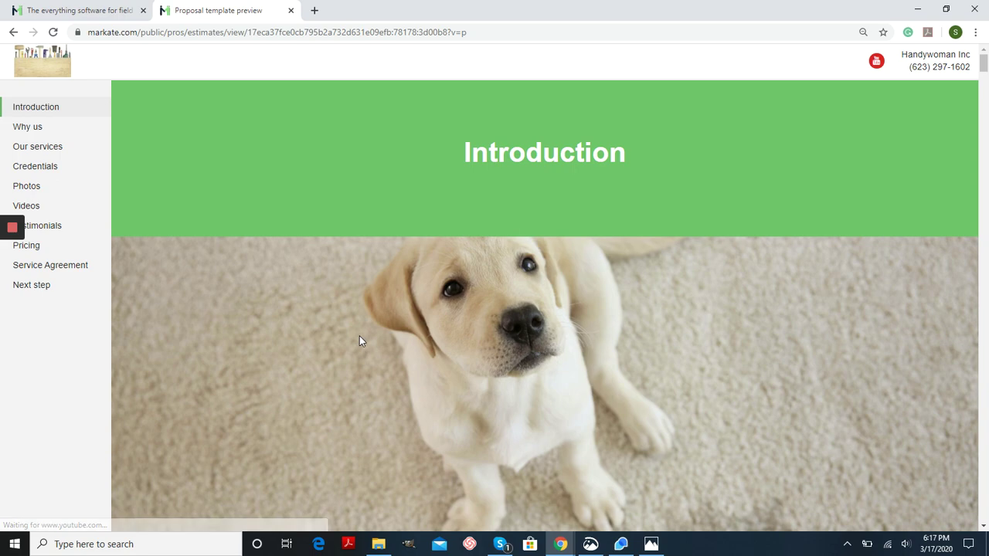
scroll(332, 228, "down", 9)
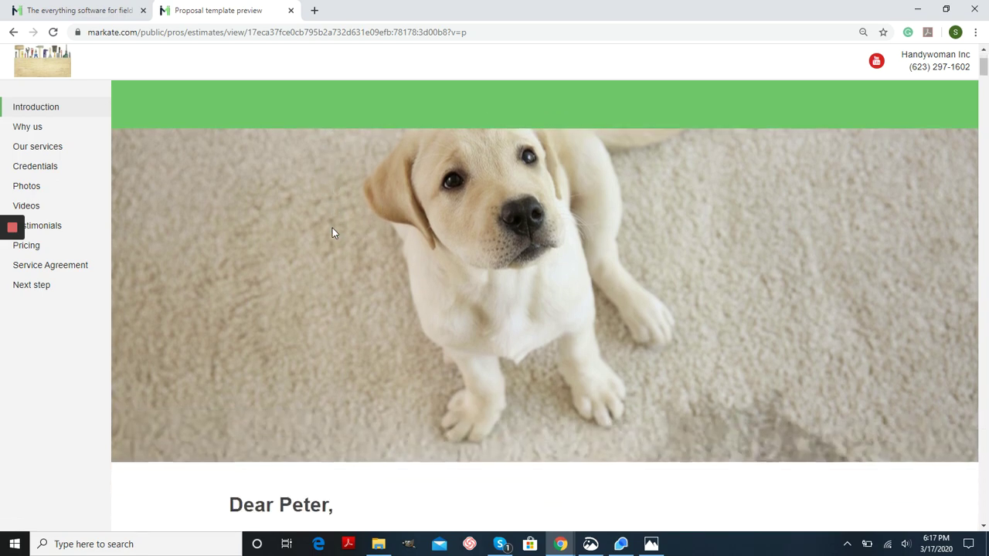
Go to the Pricing section of the customer's proposal view and review the estimate's line items, totals, payment terms and attachments
scroll(335, 231, "down", 5)
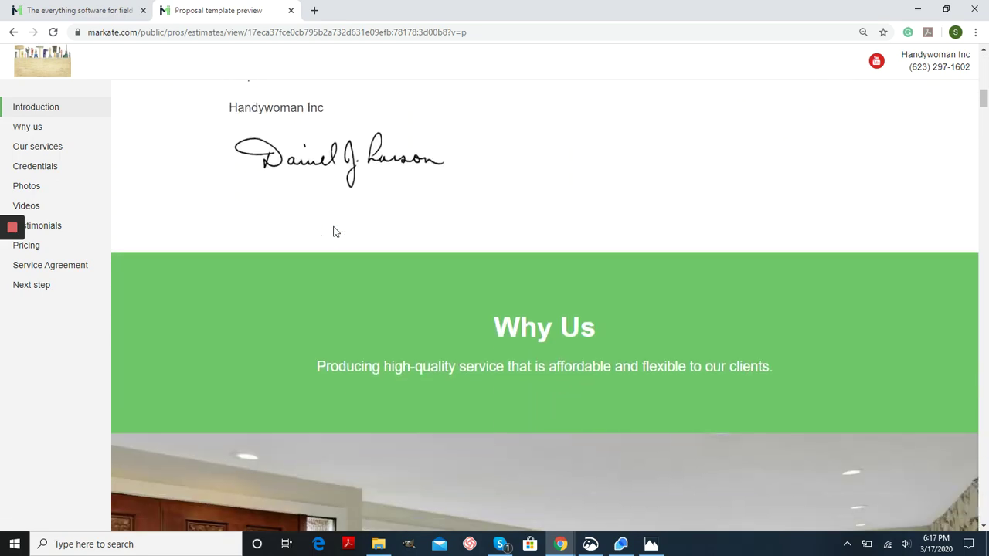
left_click(34, 248)
left_click(36, 249)
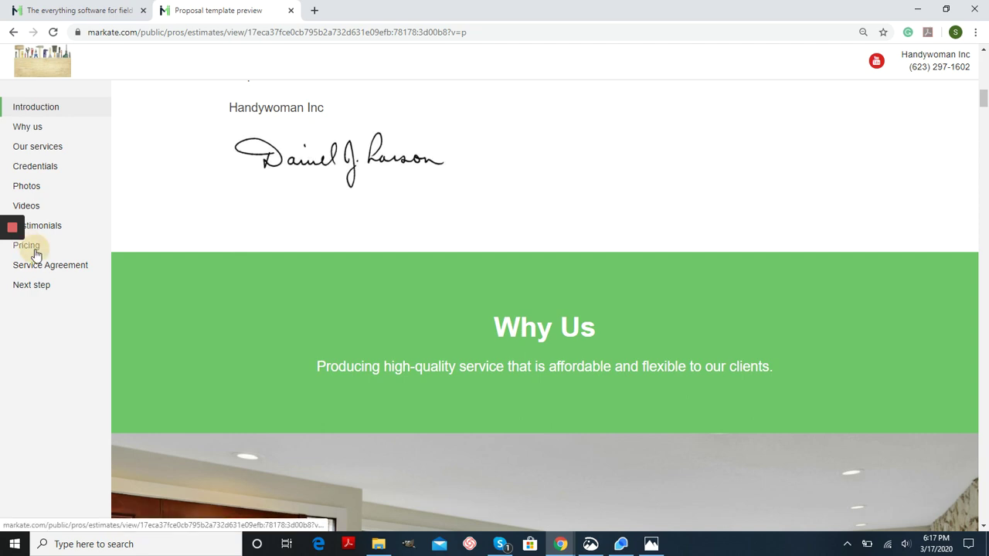
scroll(799, 263, "down", 2)
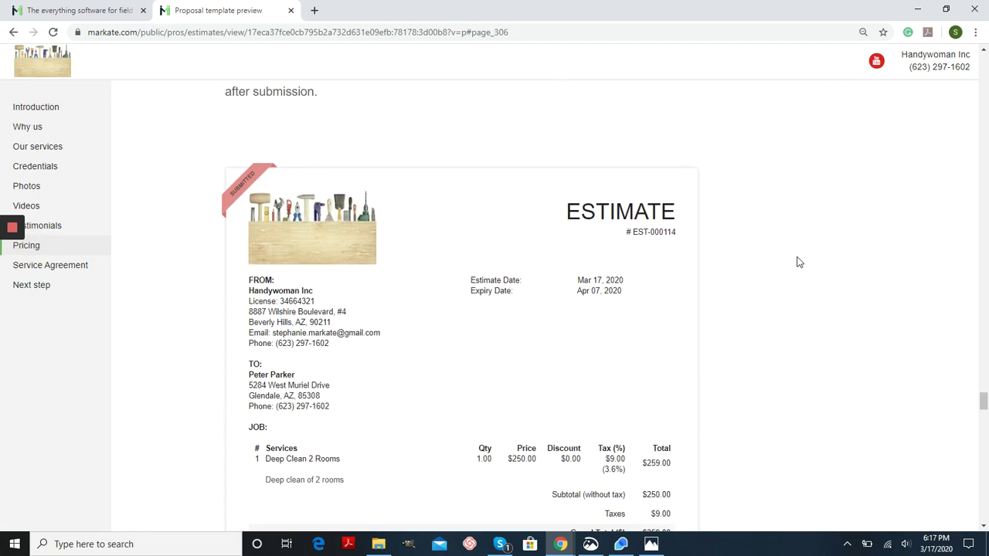
scroll(798, 262, "down", 2)
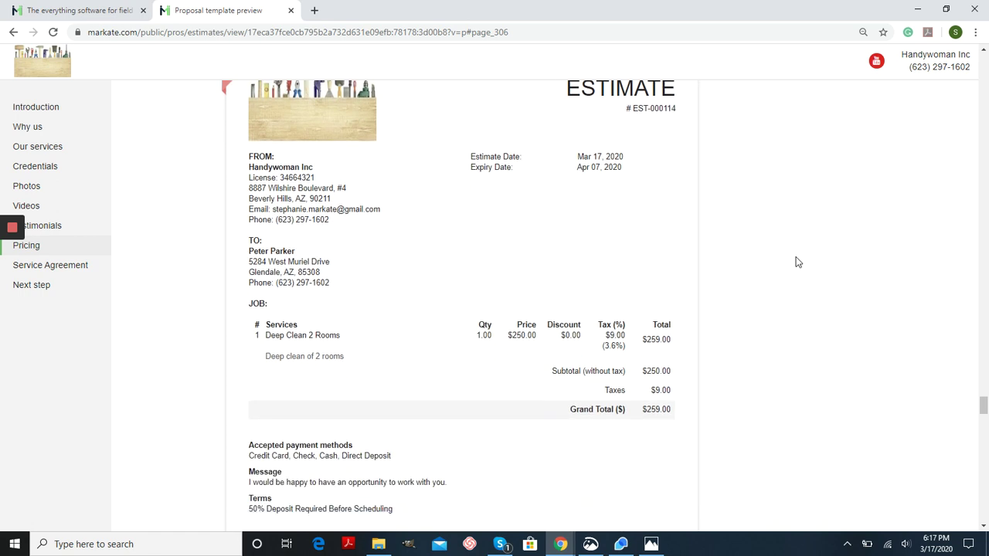
scroll(798, 263, "down", 3)
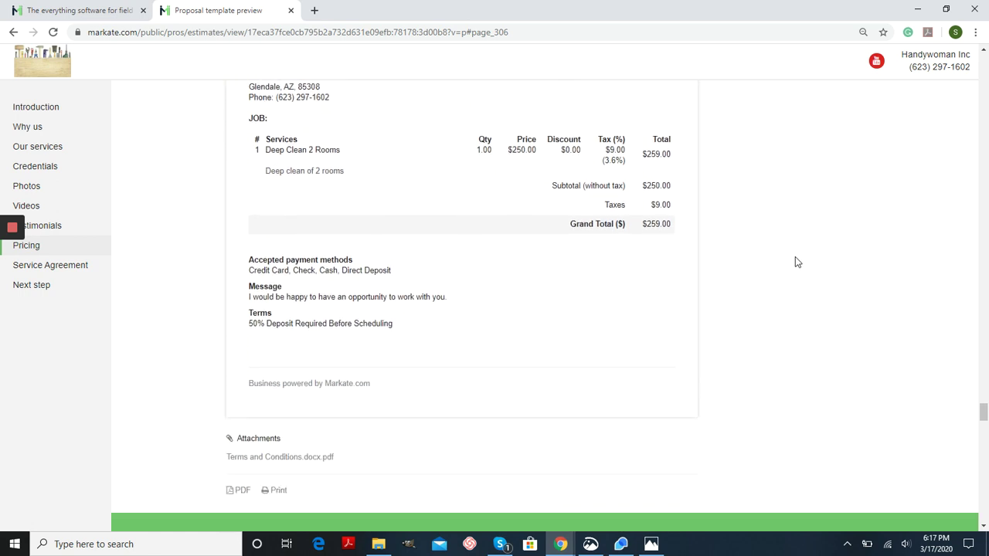
scroll(796, 262, "up", 5)
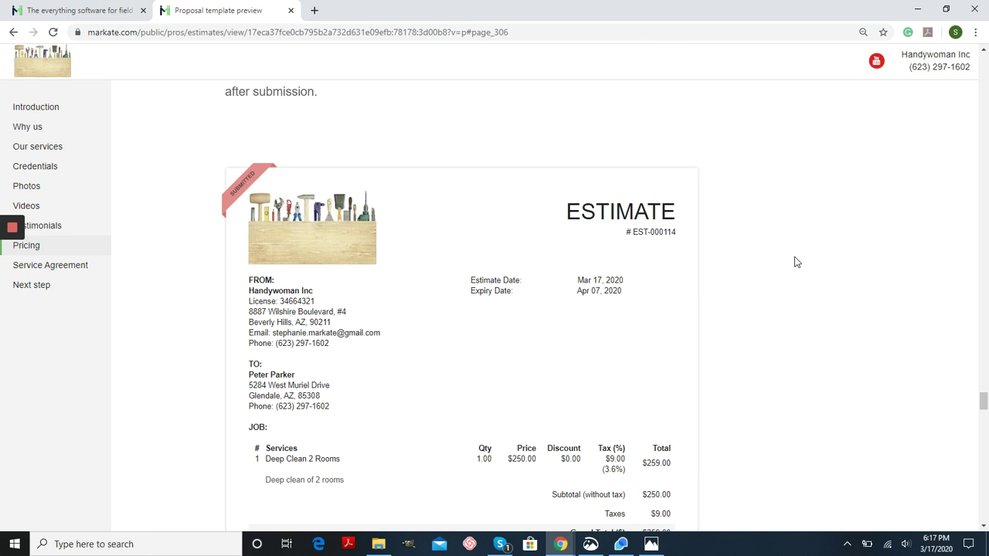